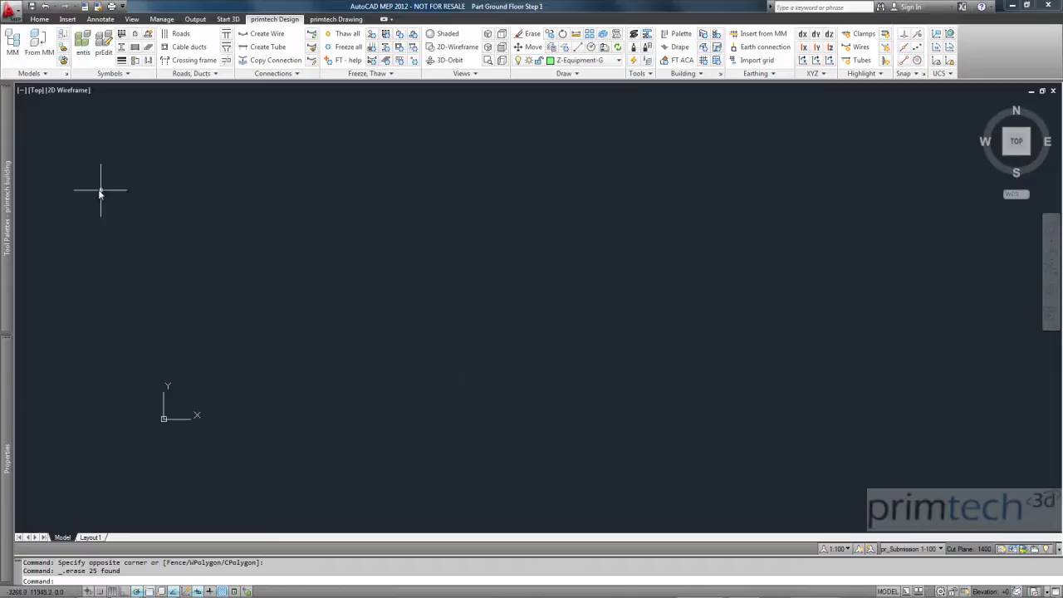
Place the pr_grid column grid (axes 1–8, A–D, 38300 × 10800) at 0,0 with rotation 0.
mouse_move(9, 192)
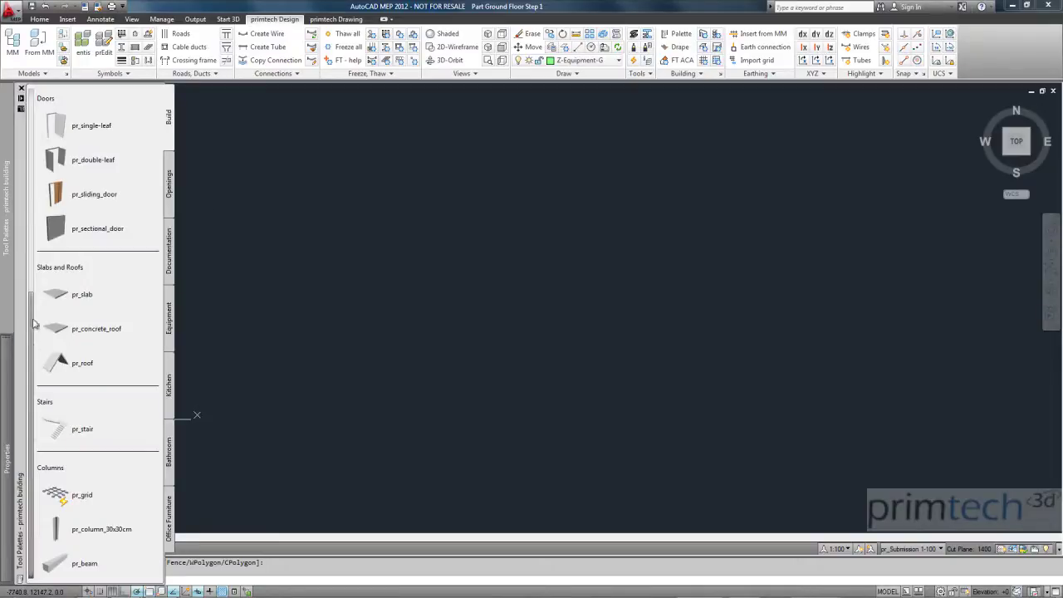
left_click(66, 499)
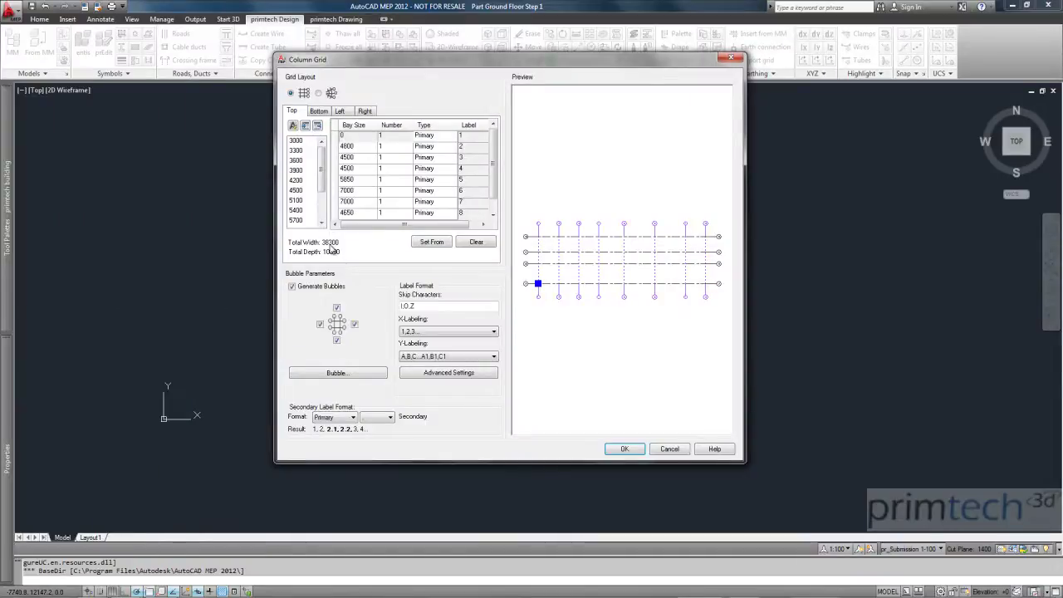
left_click(341, 111)
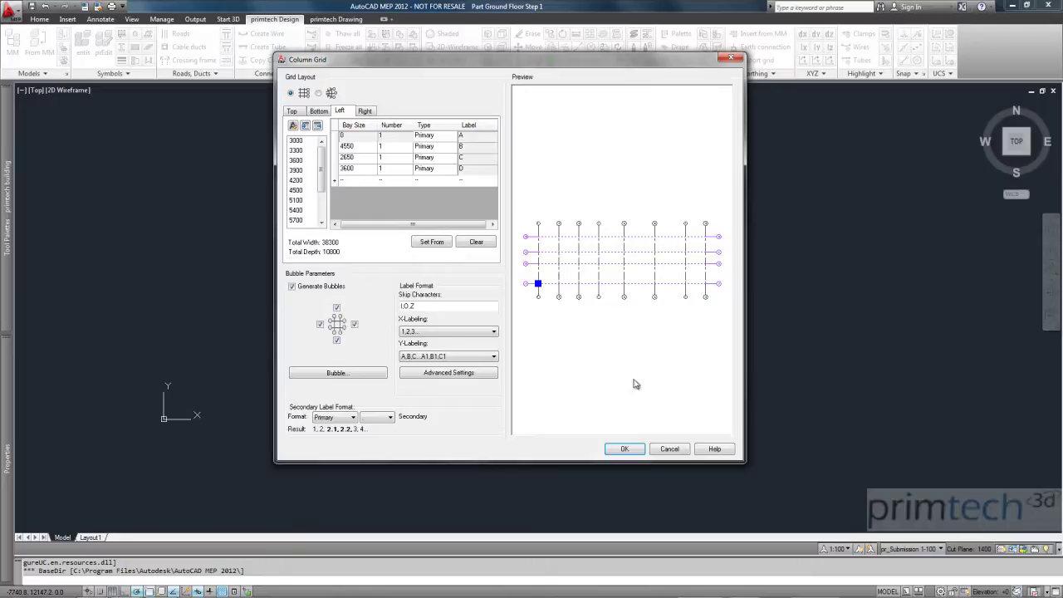
left_click(626, 449)
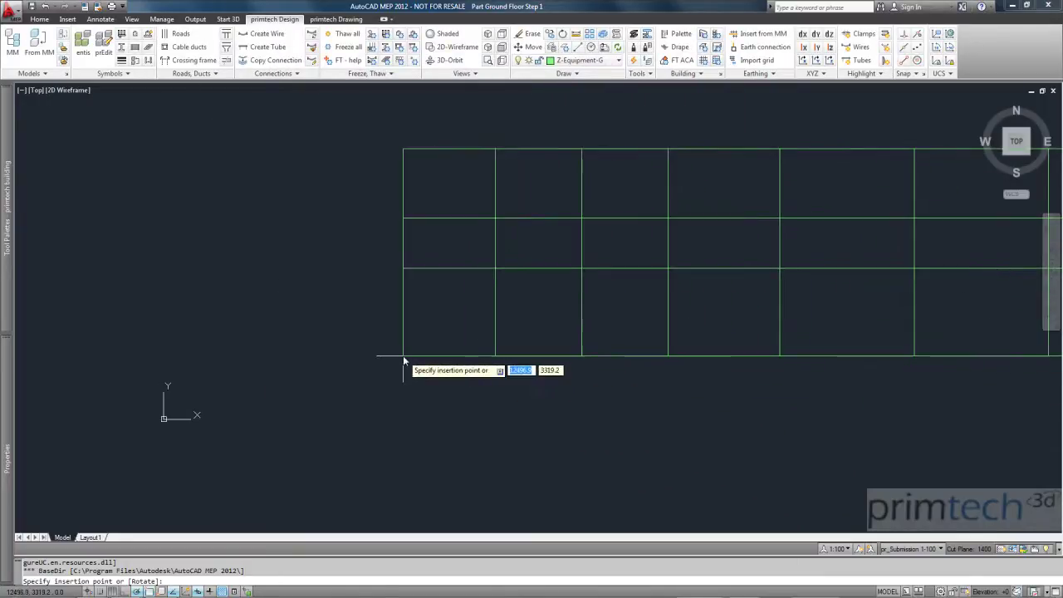
type("0,0")
key("Return")
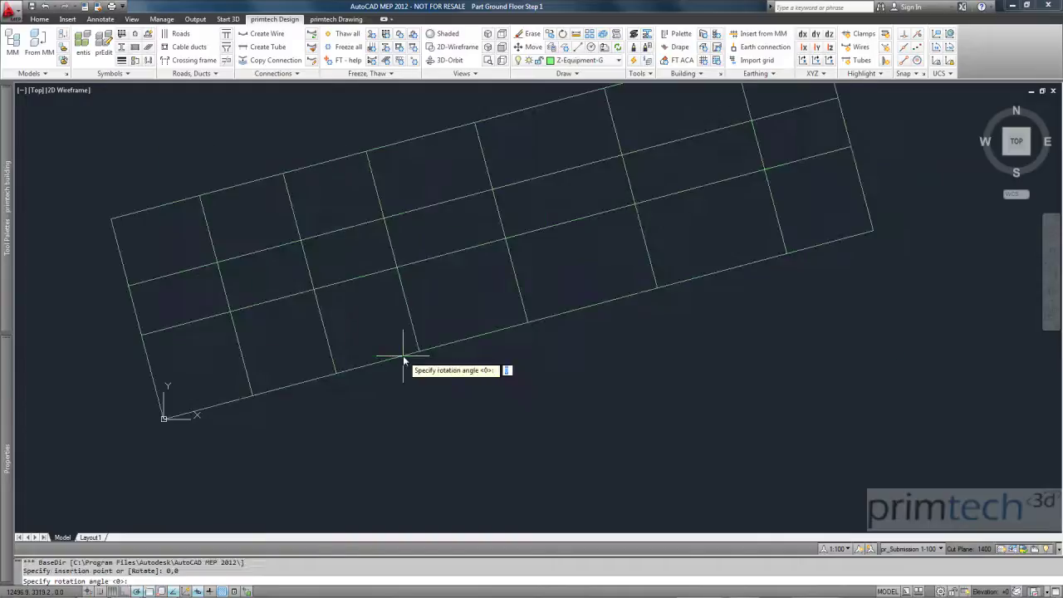
key("Return")
key("Return")
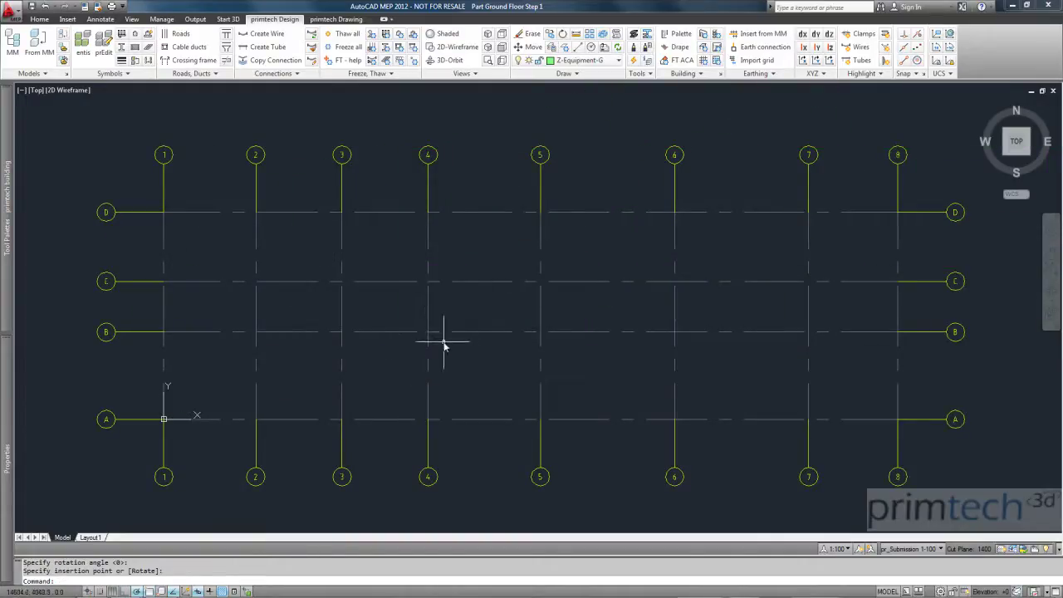
Fill all 32 grid intersections with pr_column_30x30cm columns.
mouse_move(9, 199)
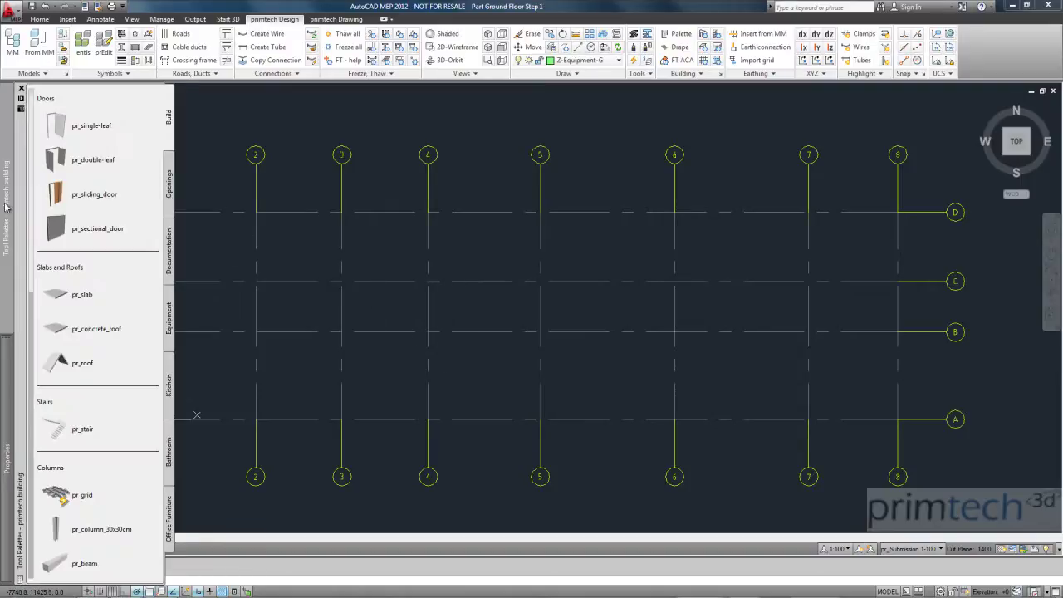
left_click(105, 529)
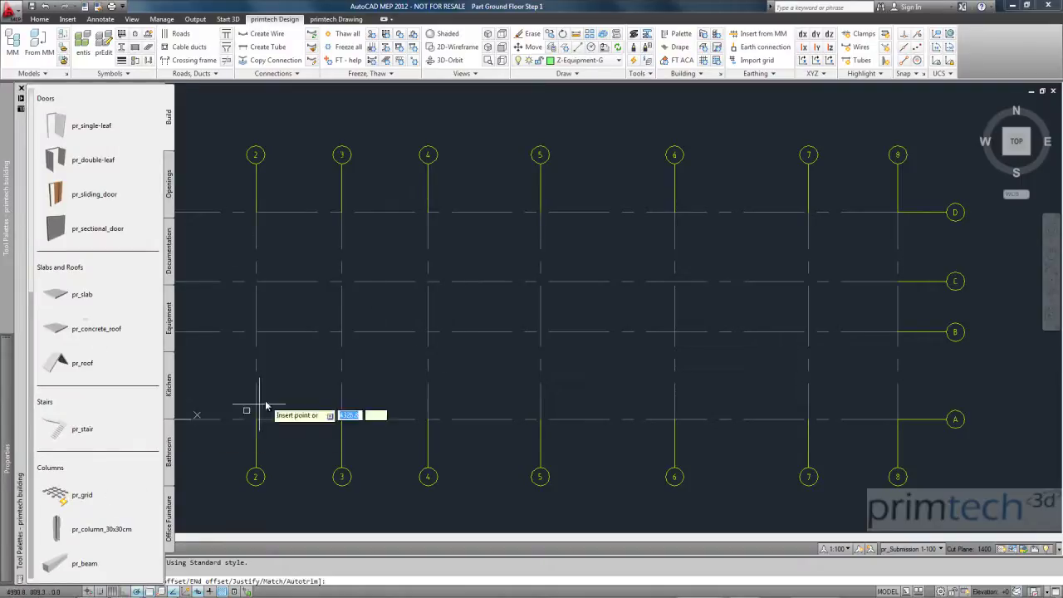
left_click(342, 333)
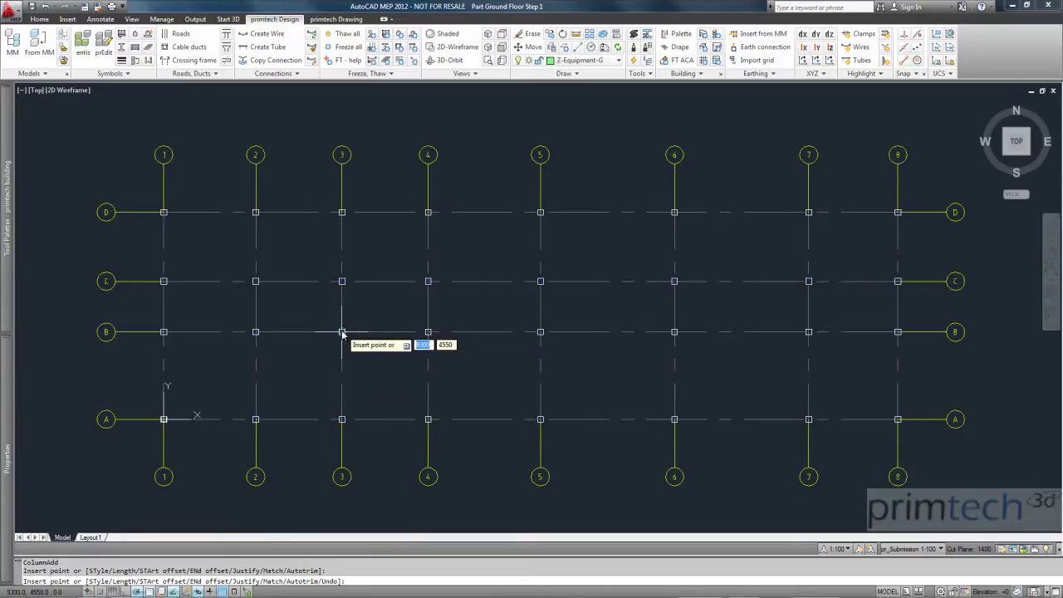
key("Escape")
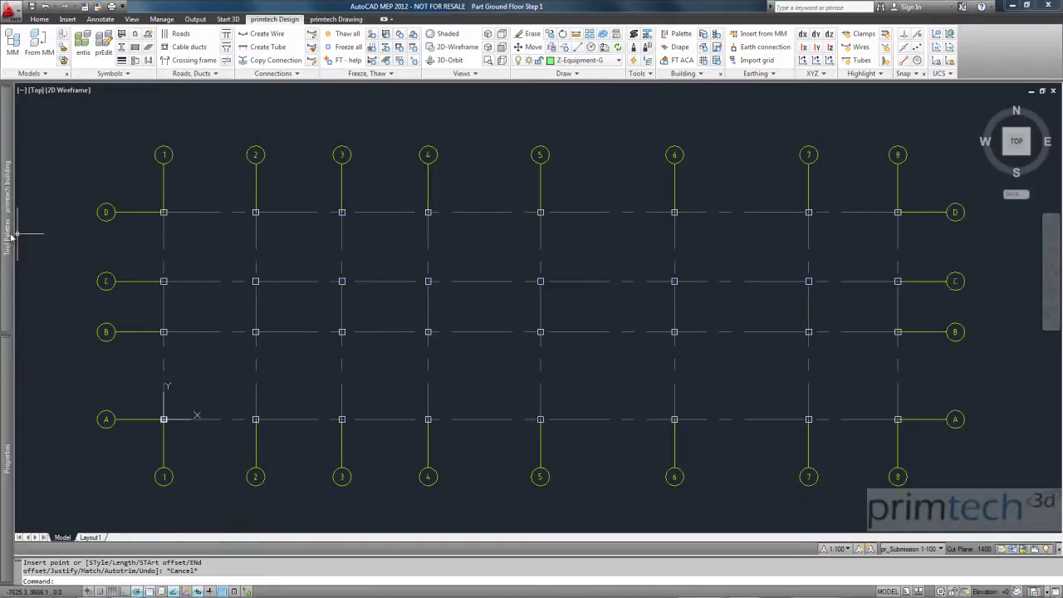
mouse_move(6, 236)
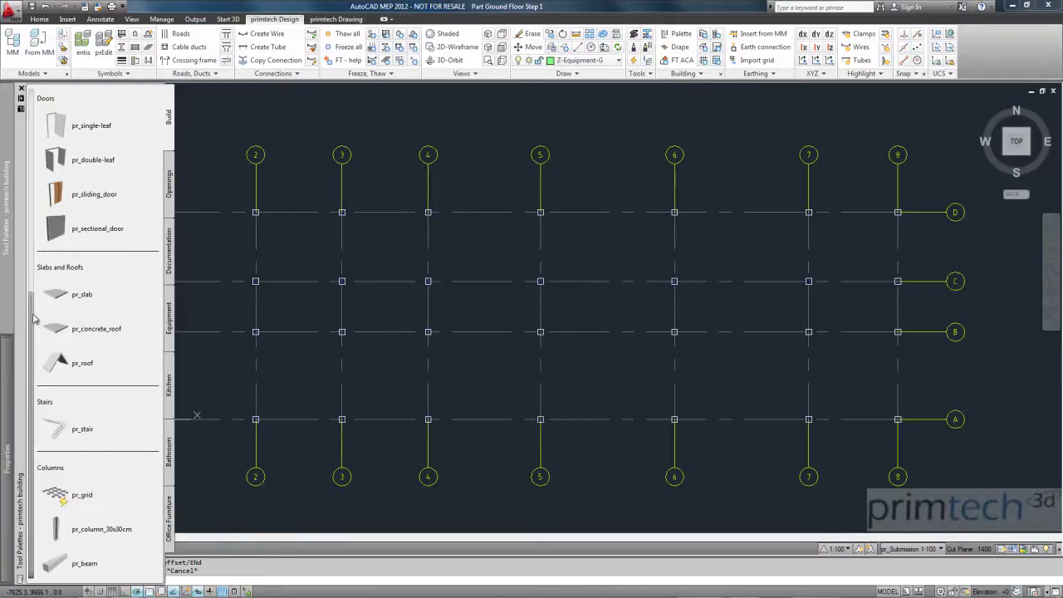
left_click_drag(36, 320, 23, 113)
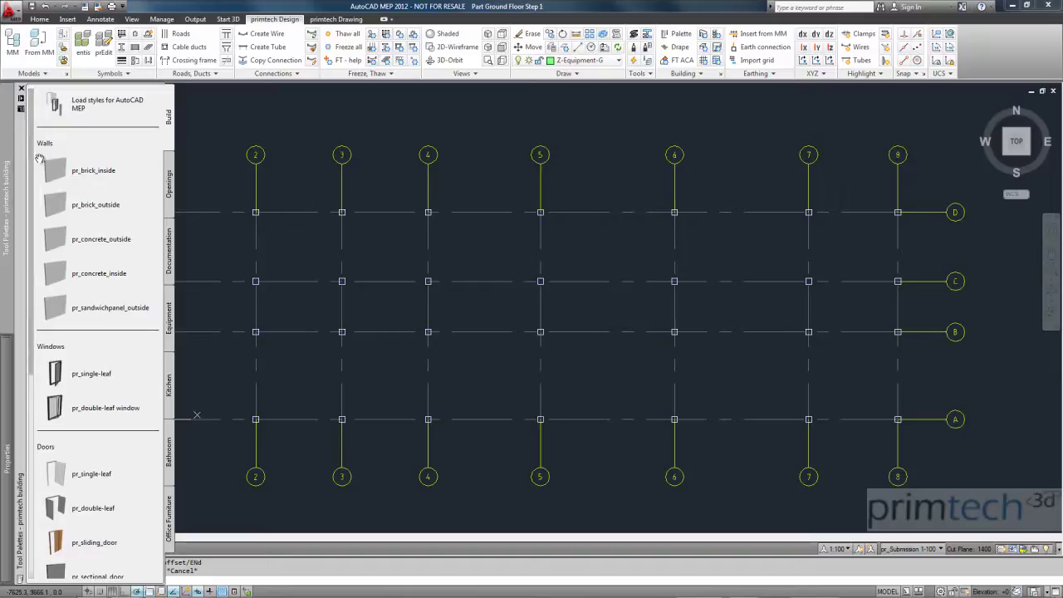
Draw pr_brick_outside walls along axis 1 from D/1 through C/1 to B/1.
left_click(54, 206)
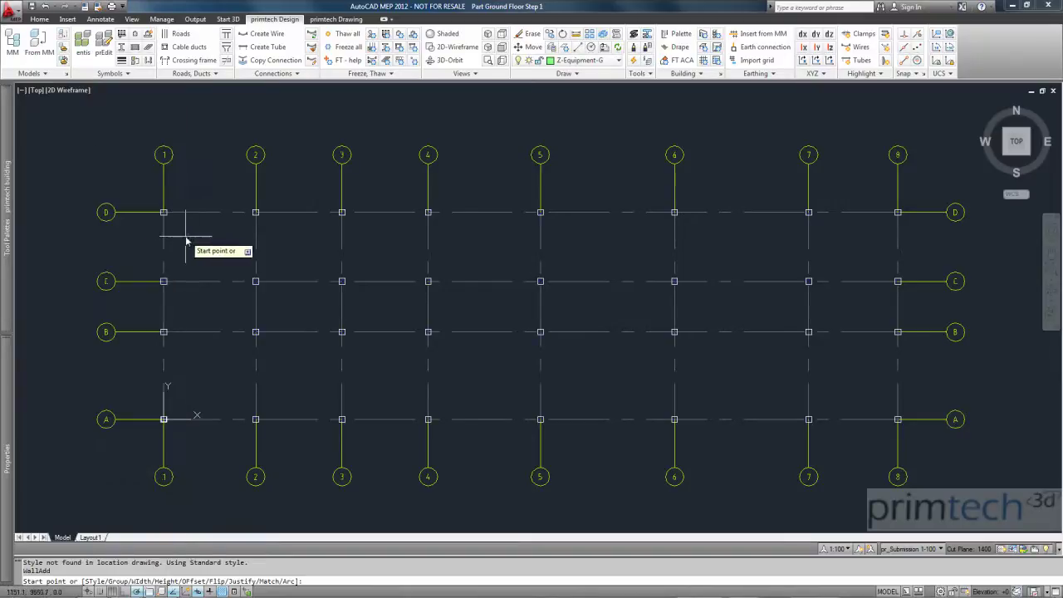
left_click(164, 213)
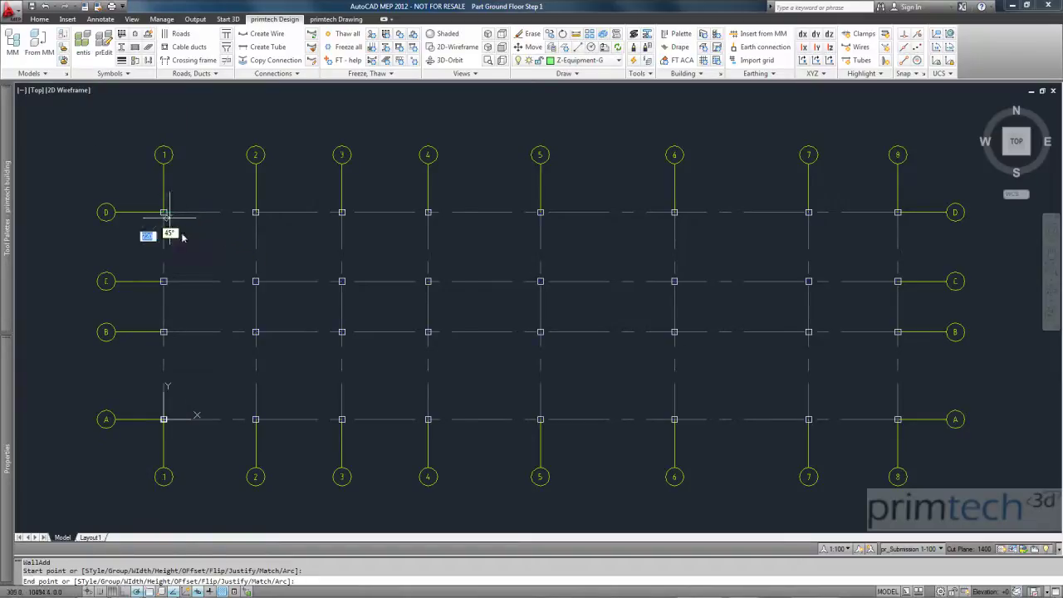
left_click(166, 281)
key("Return")
key("Return")
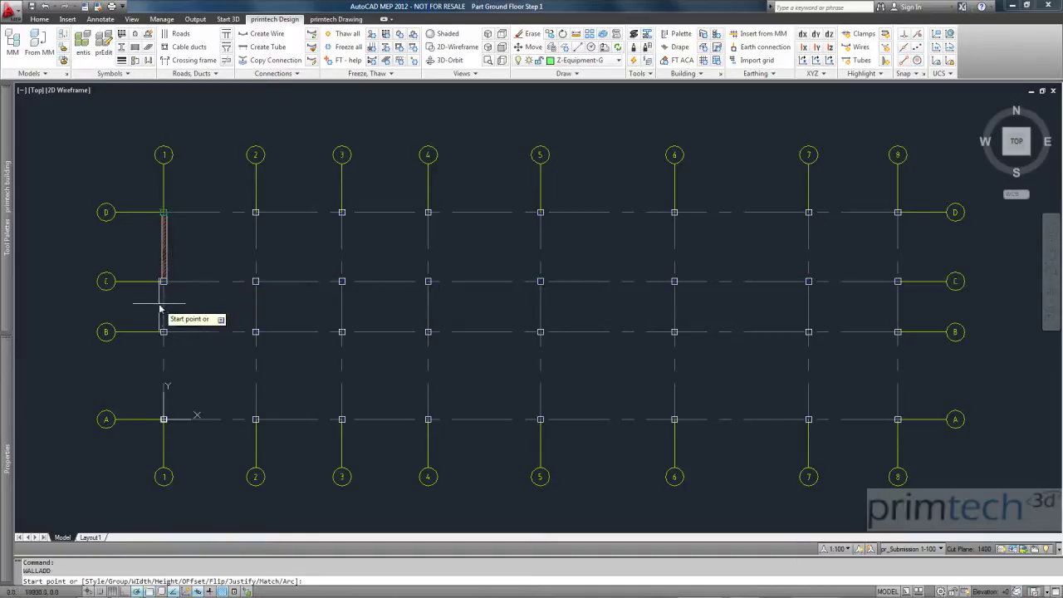
left_click(164, 281)
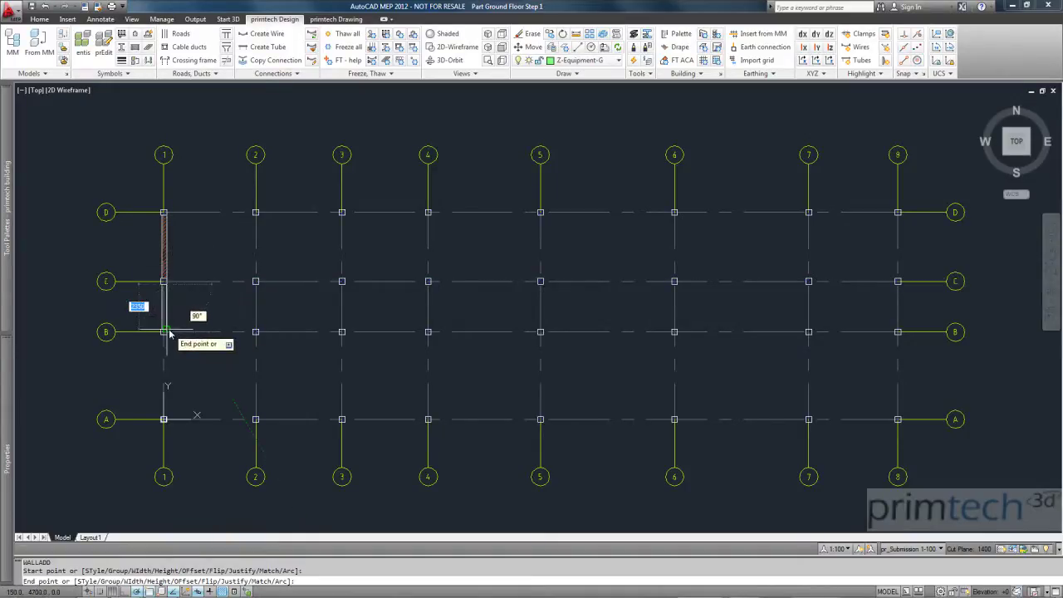
left_click(163, 331)
key("Return")
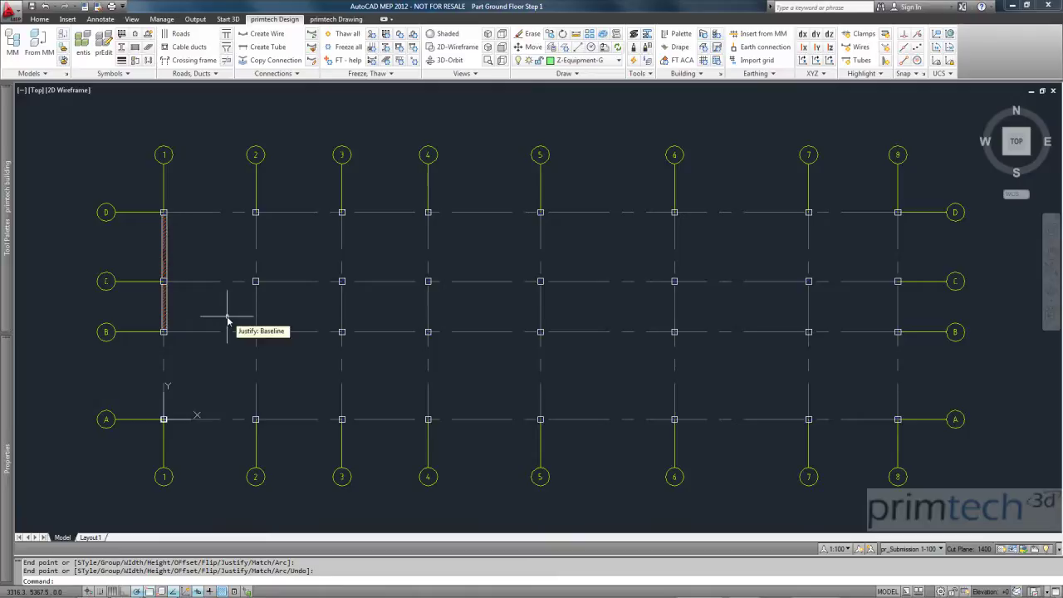
Draw the outside wall along axis D from D/1 to D/8, then select both walls.
key("Return")
left_click(163, 213)
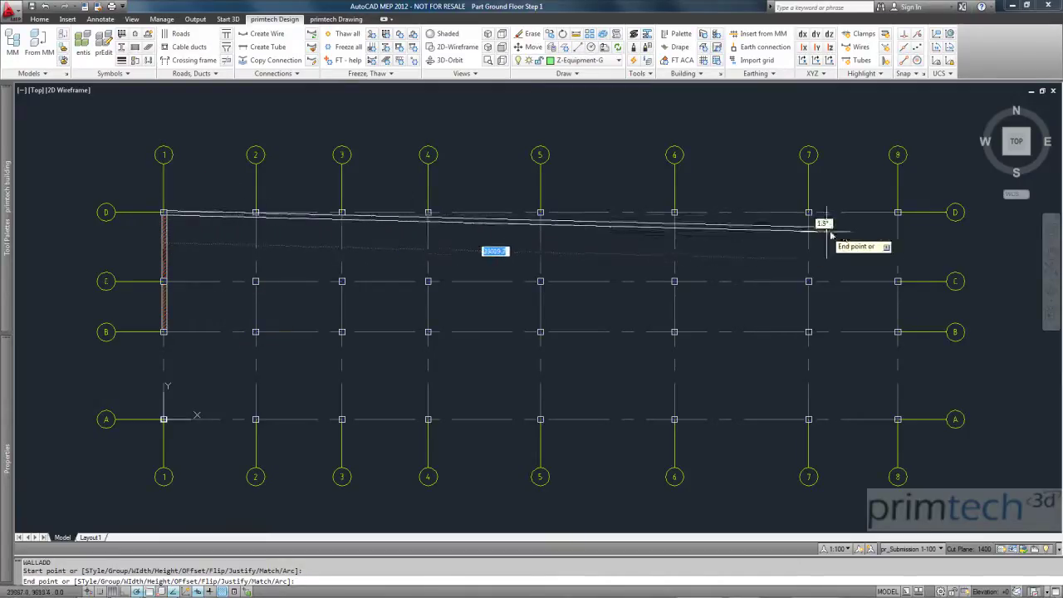
left_click(898, 214)
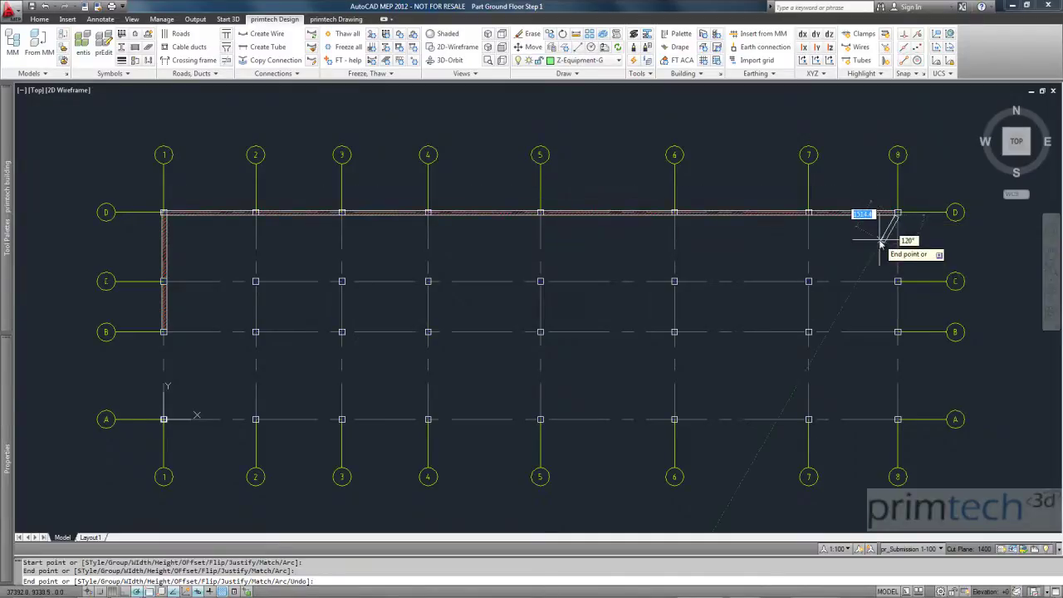
key("Return")
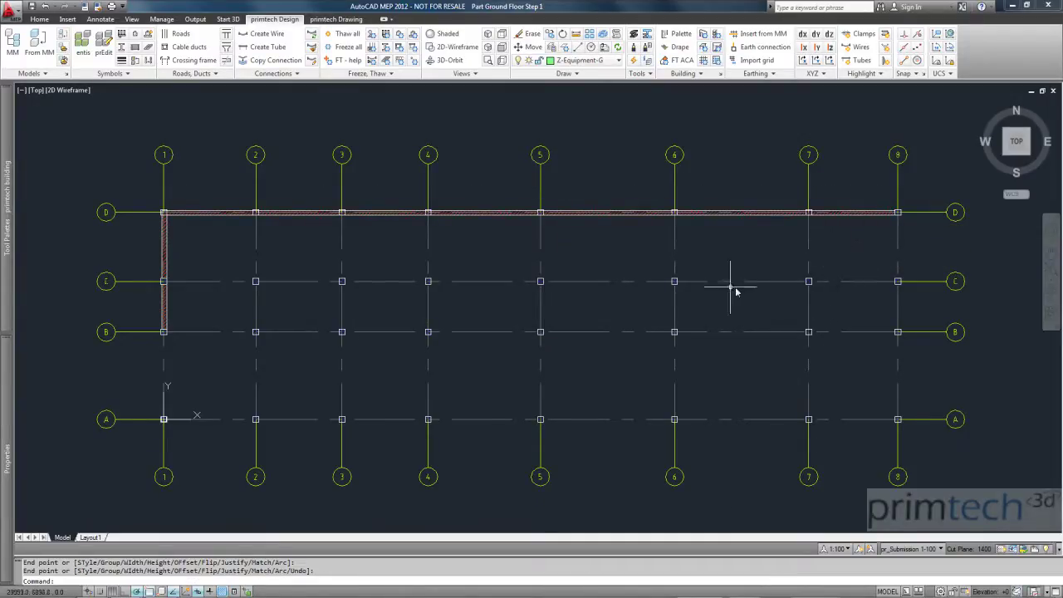
left_click(257, 222)
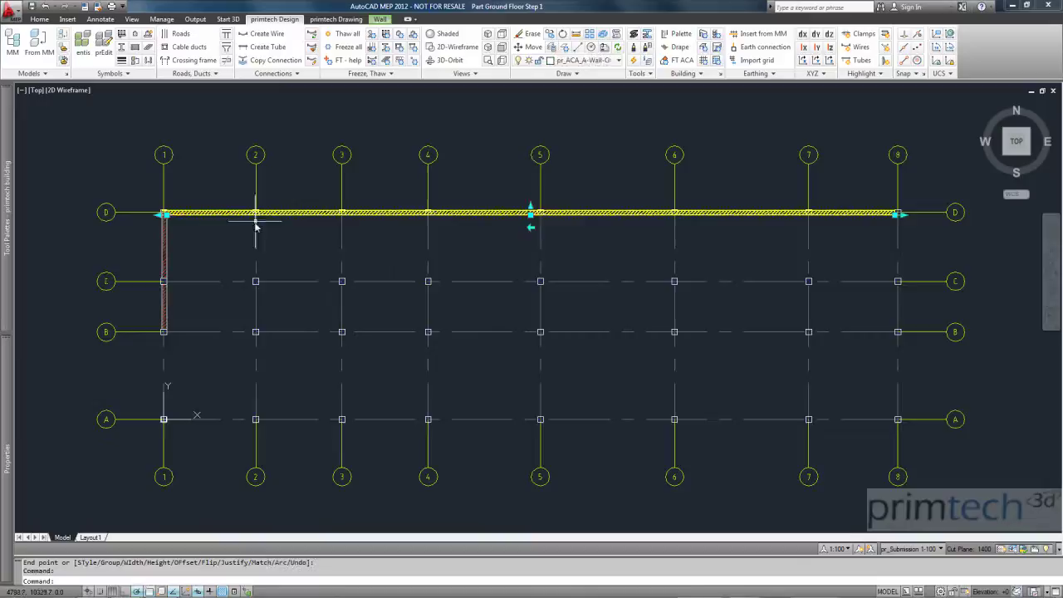
left_click(165, 241)
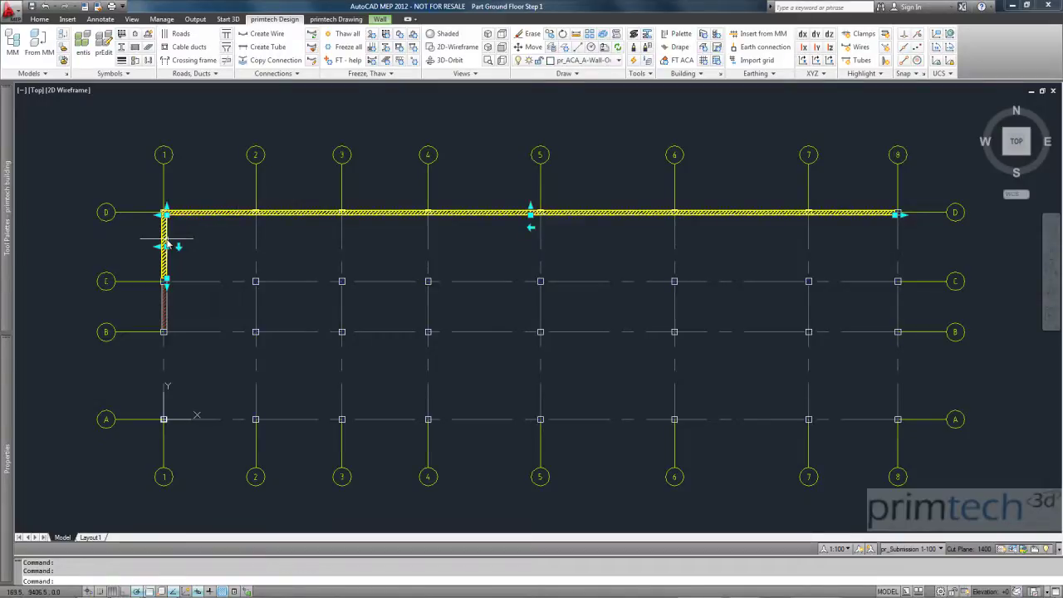
Add the eight axis-D columns to the selected walls as subtractive interference, including non-touching ones.
right_click(165, 241)
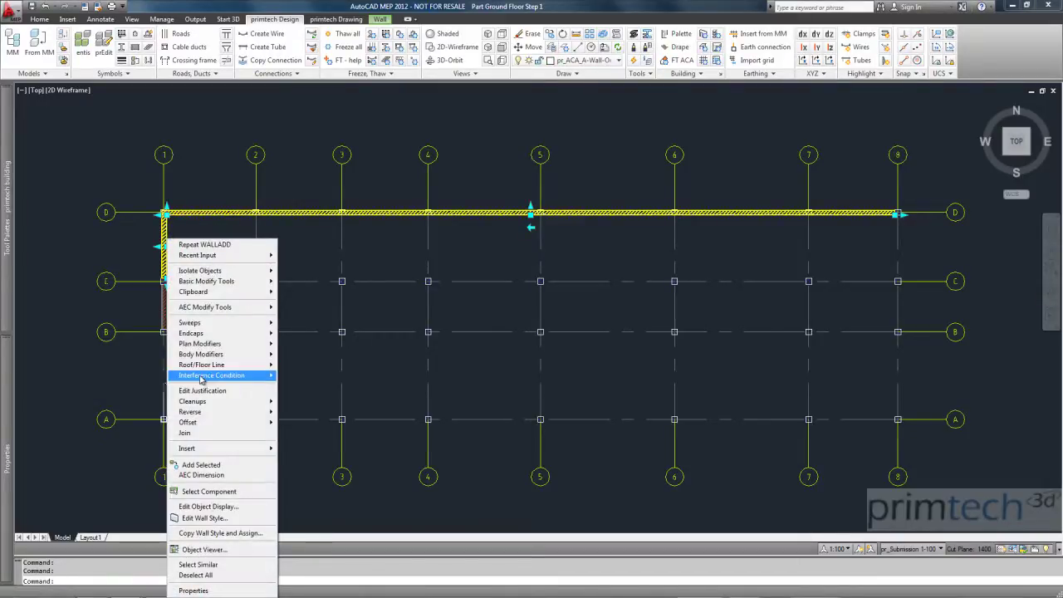
mouse_move(200, 380)
left_click(292, 375)
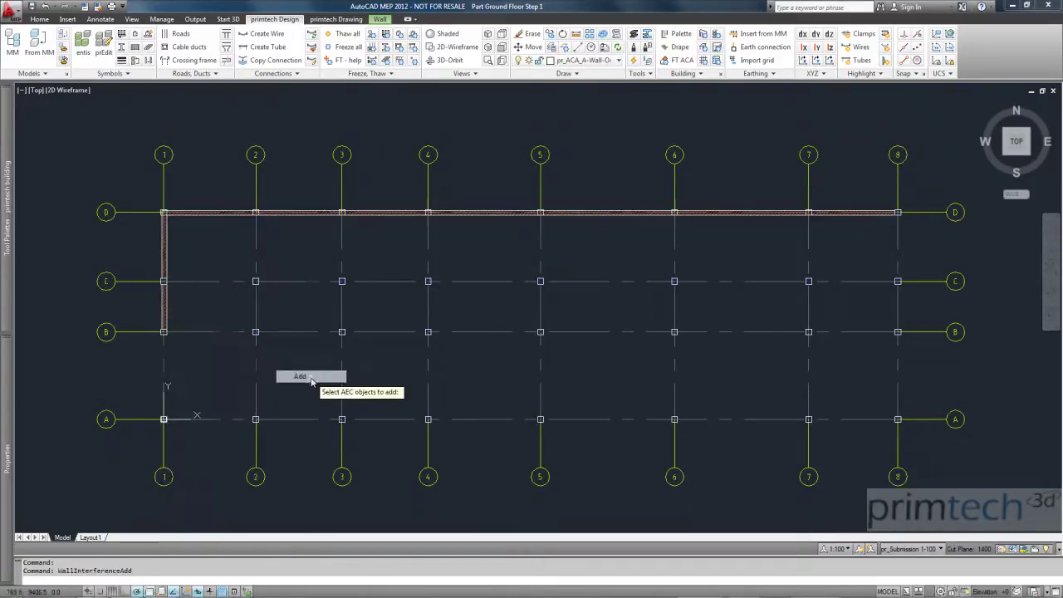
left_click(141, 182)
left_click(844, 240)
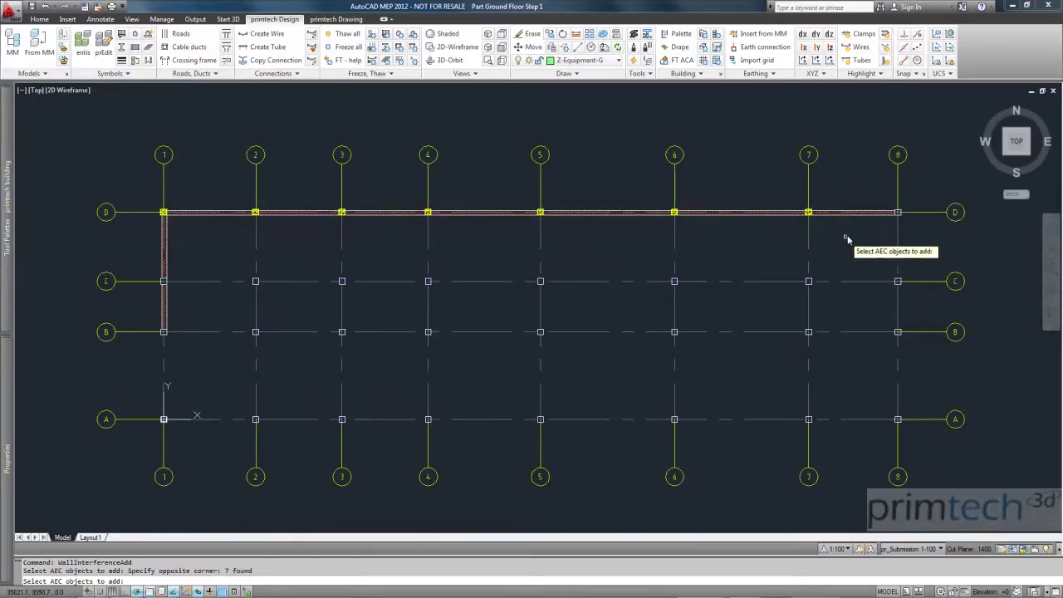
left_click(870, 188)
left_click(921, 235)
key("Return")
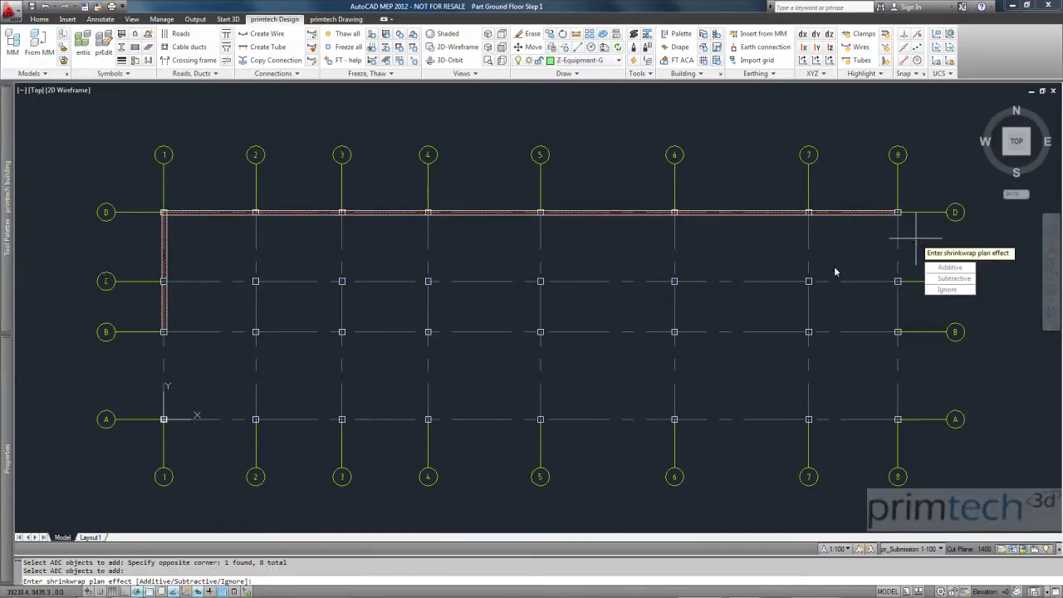
left_click(947, 279)
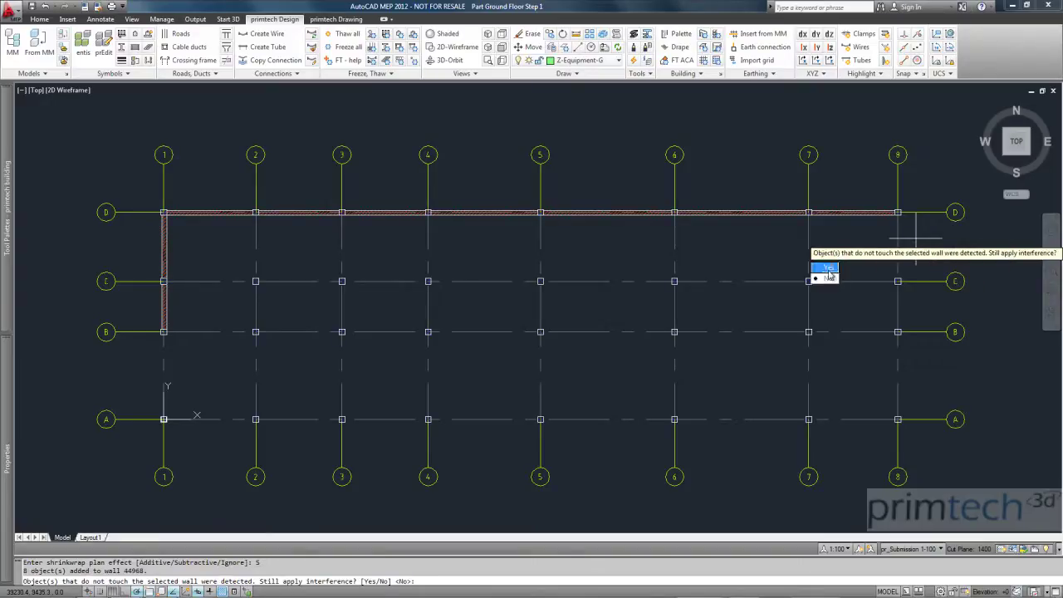
left_click(823, 267)
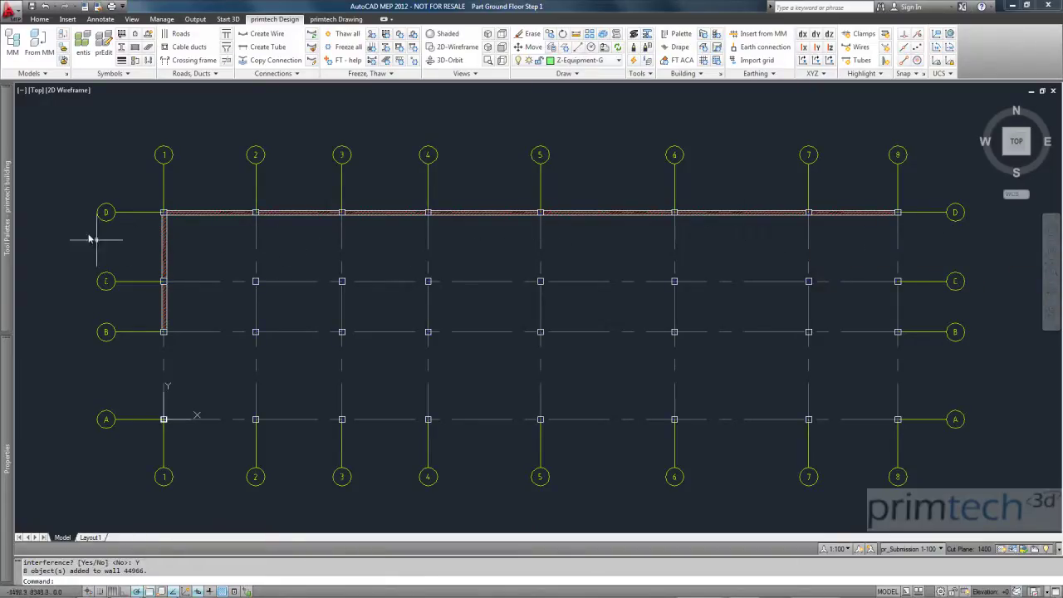
Draw a 3750-long inside brick wall, offset 500, from the grid 1 wall up to grid D.
scroll(72, 213, "up", 3)
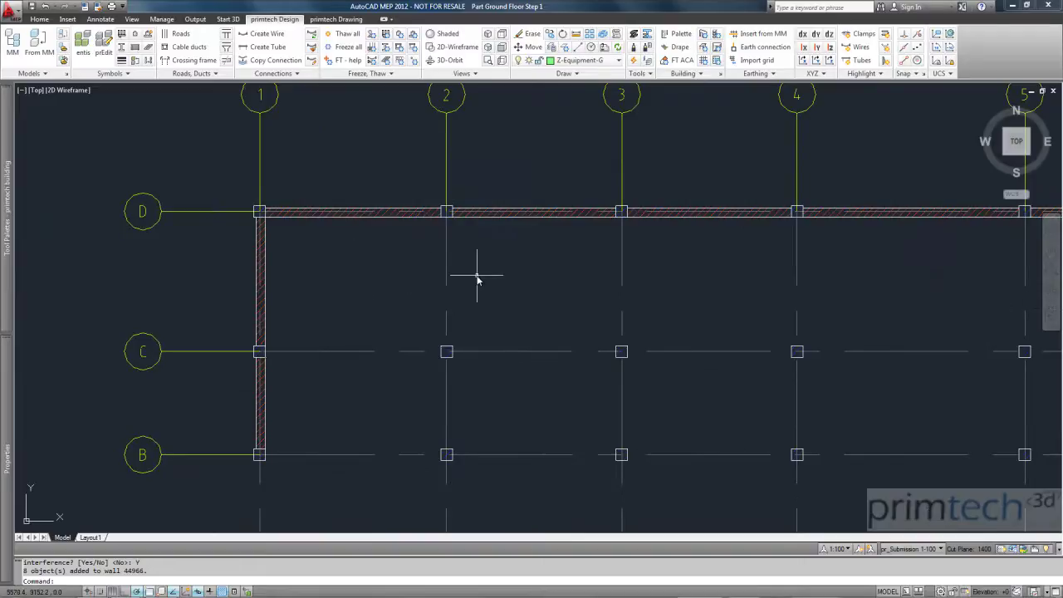
mouse_move(7, 236)
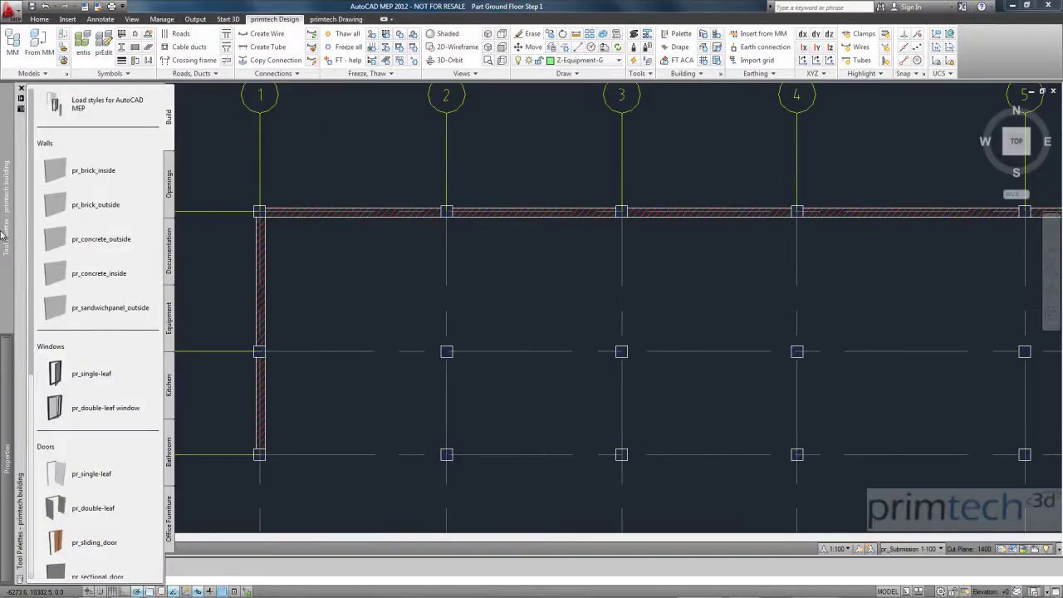
left_click(57, 171)
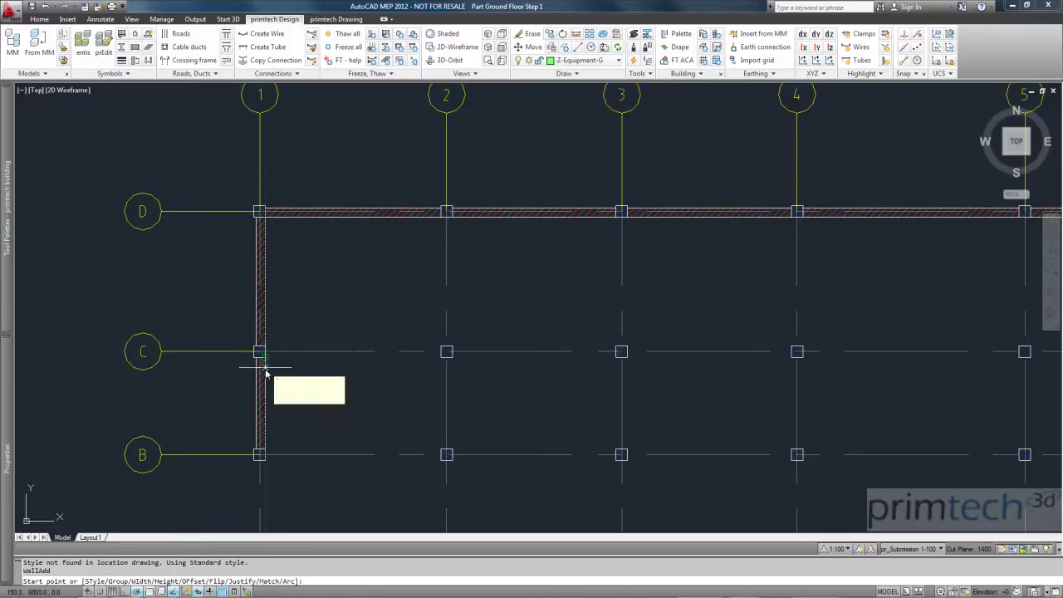
type("500")
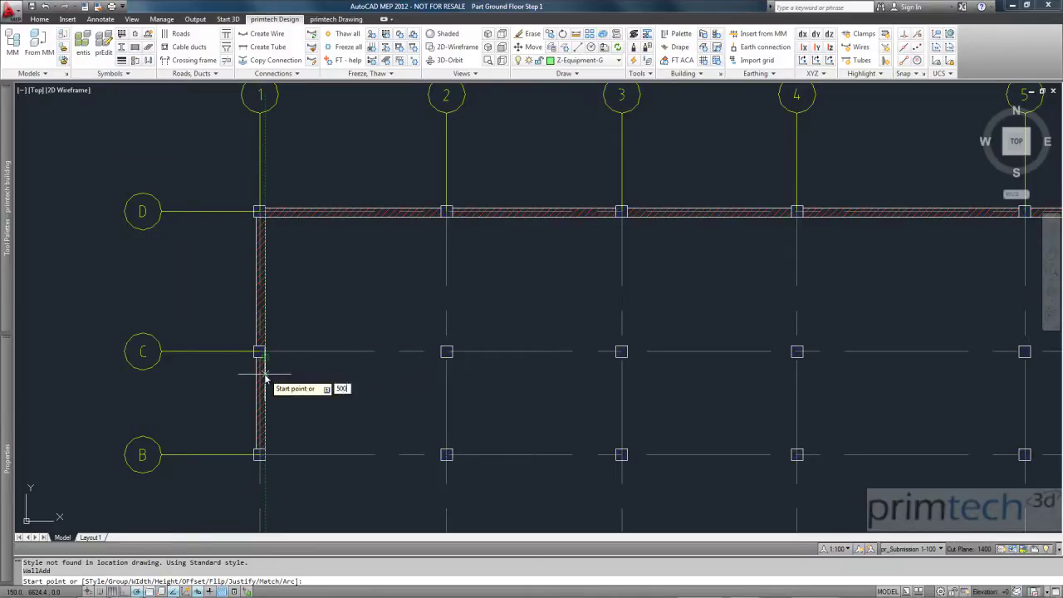
key("Return")
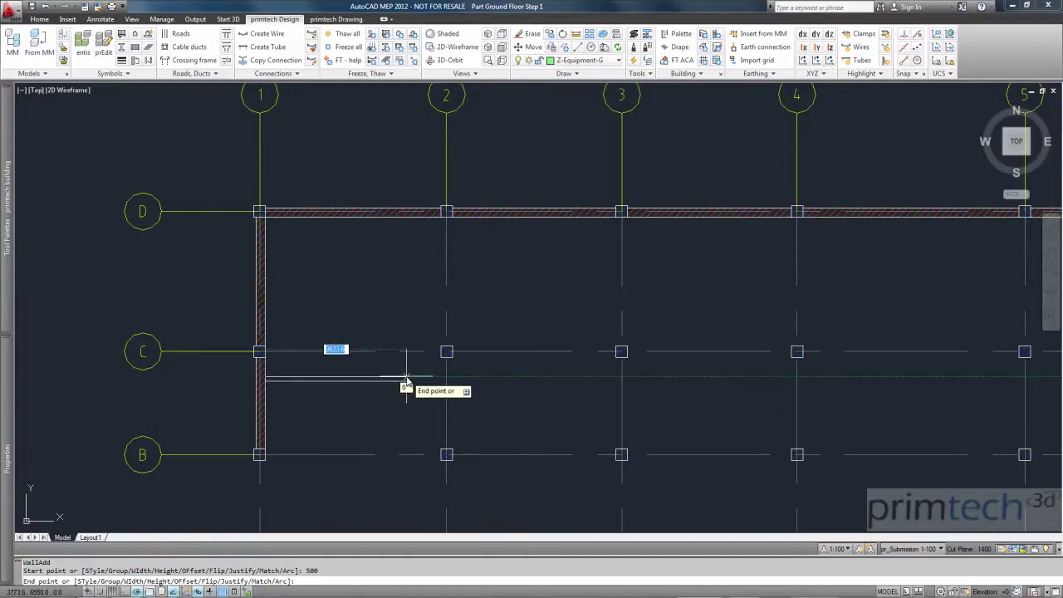
type("3750")
key("Return")
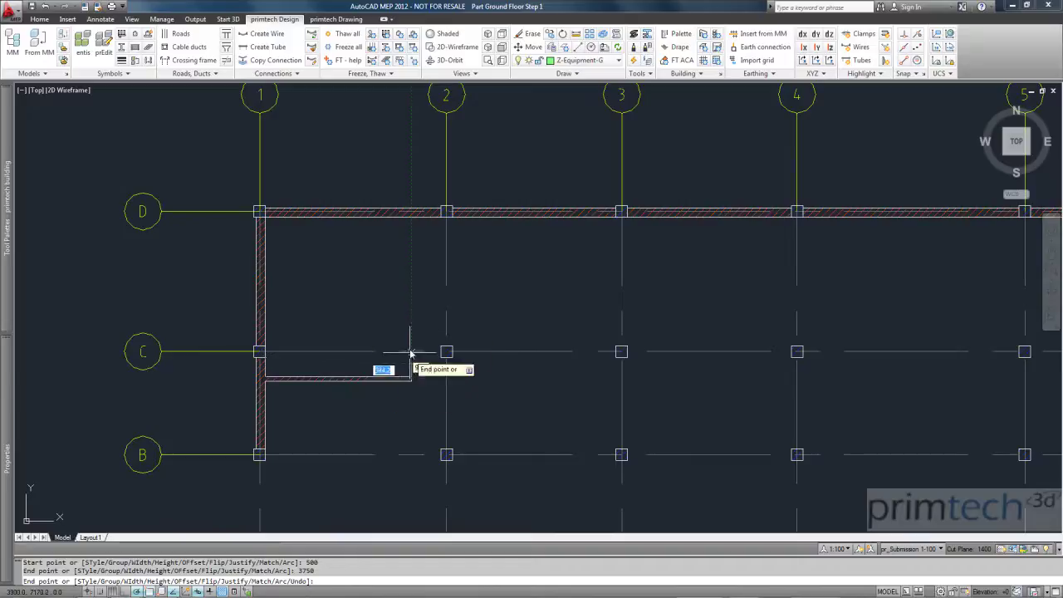
left_click(412, 218)
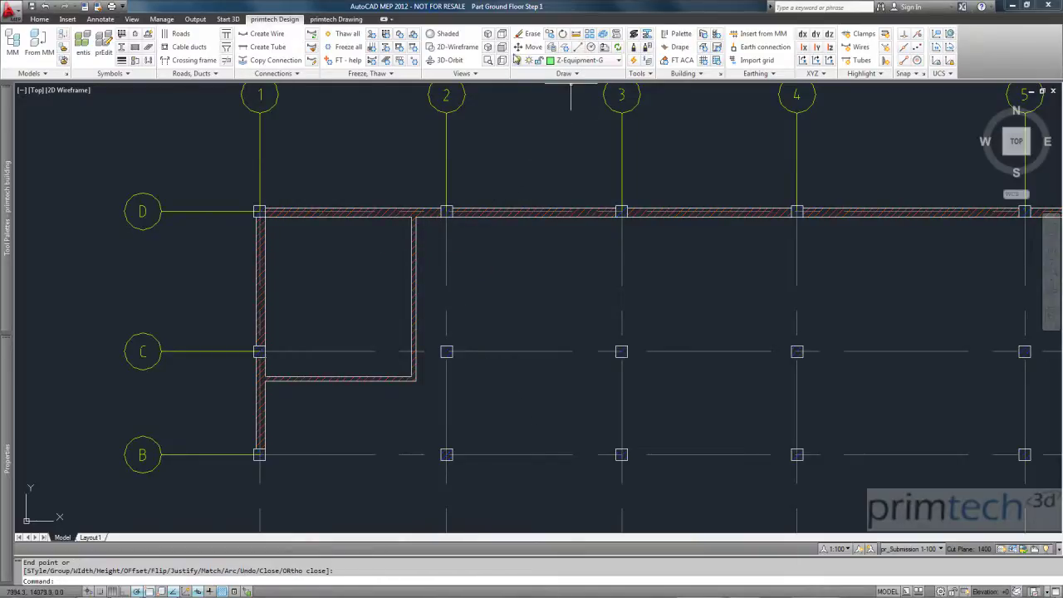
left_click(501, 35)
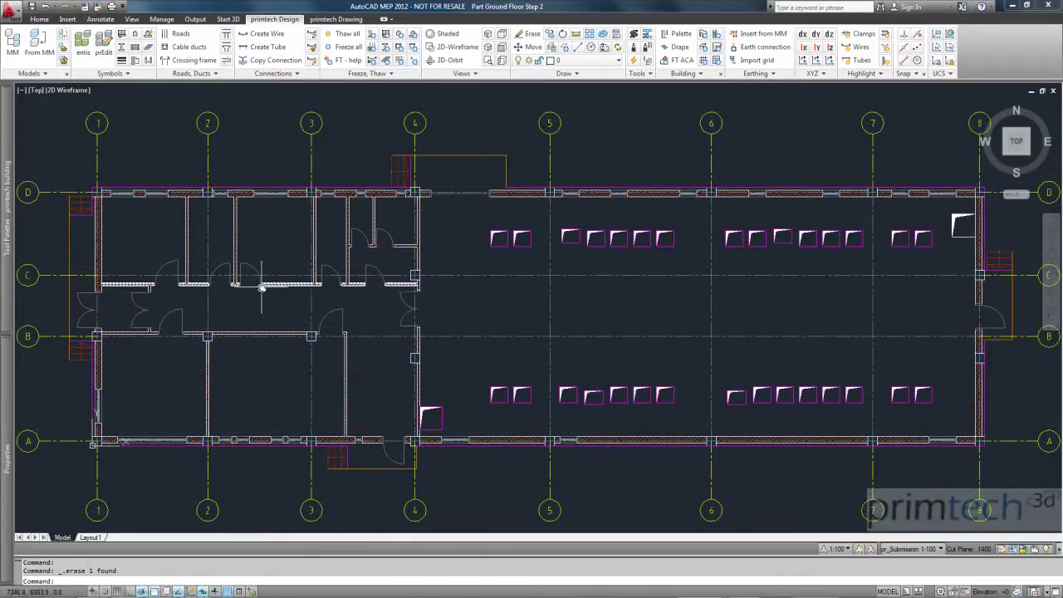
Insert a pr_double-leaf door in the grid 1 outer wall, 500 from the wall end.
middle_click_drag(273, 295, 434, 294)
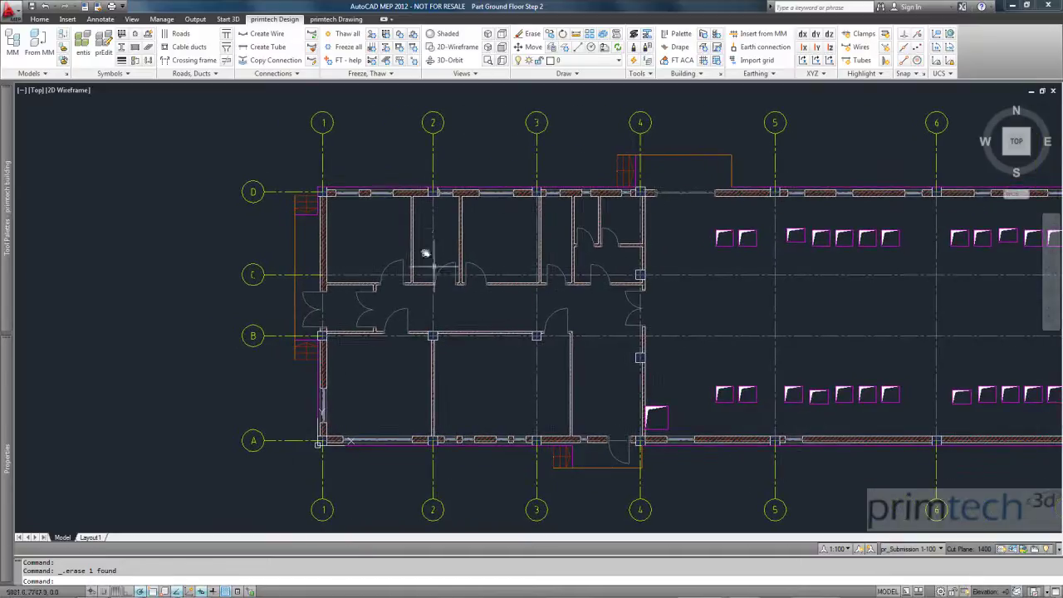
scroll(340, 208, "up", 3)
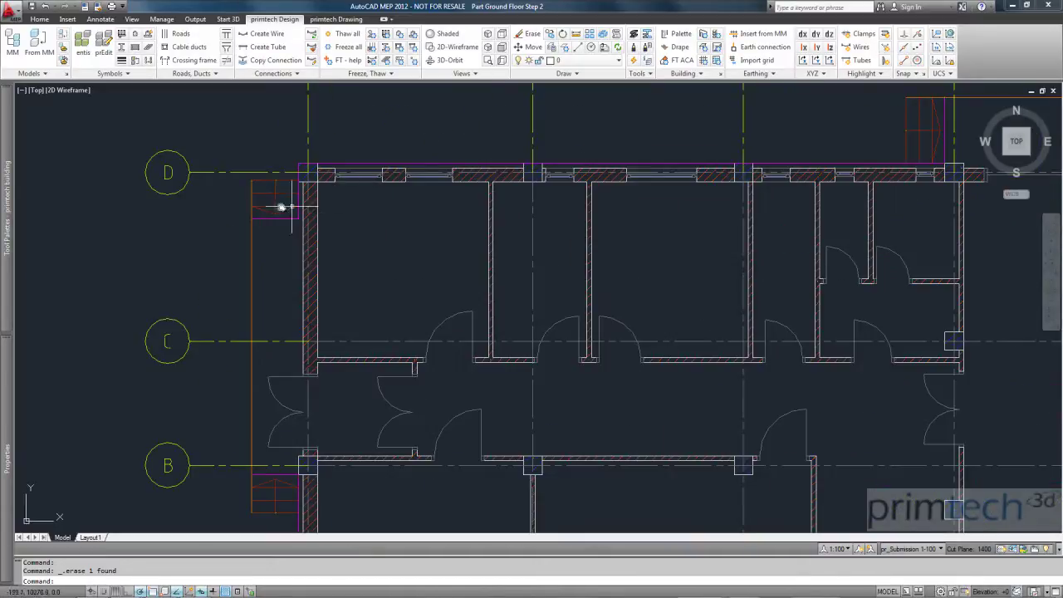
mouse_move(7, 237)
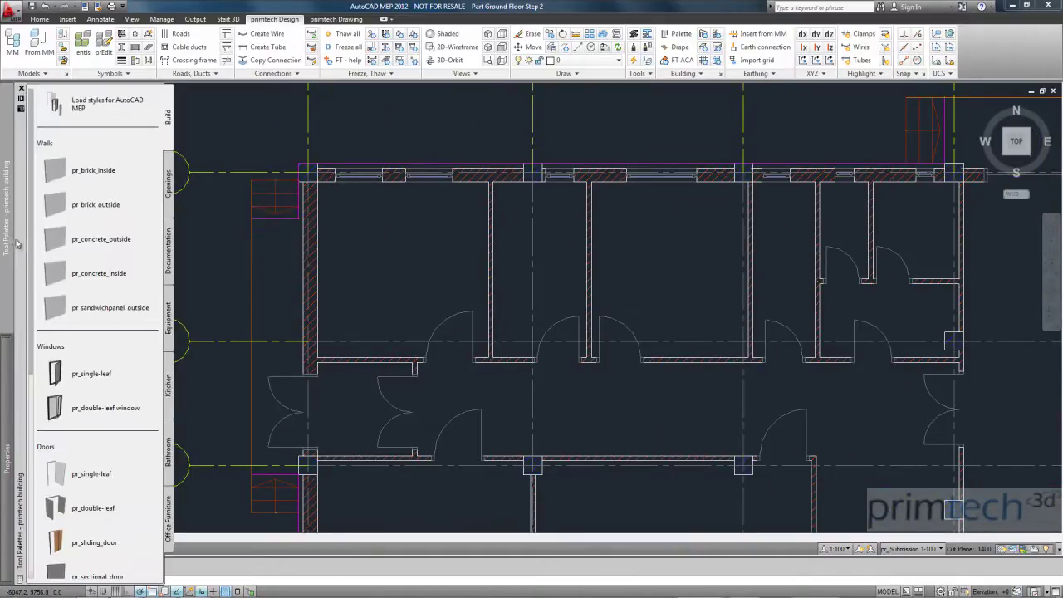
scroll(28, 299, "down", 3)
scroll(28, 299, "down", 2)
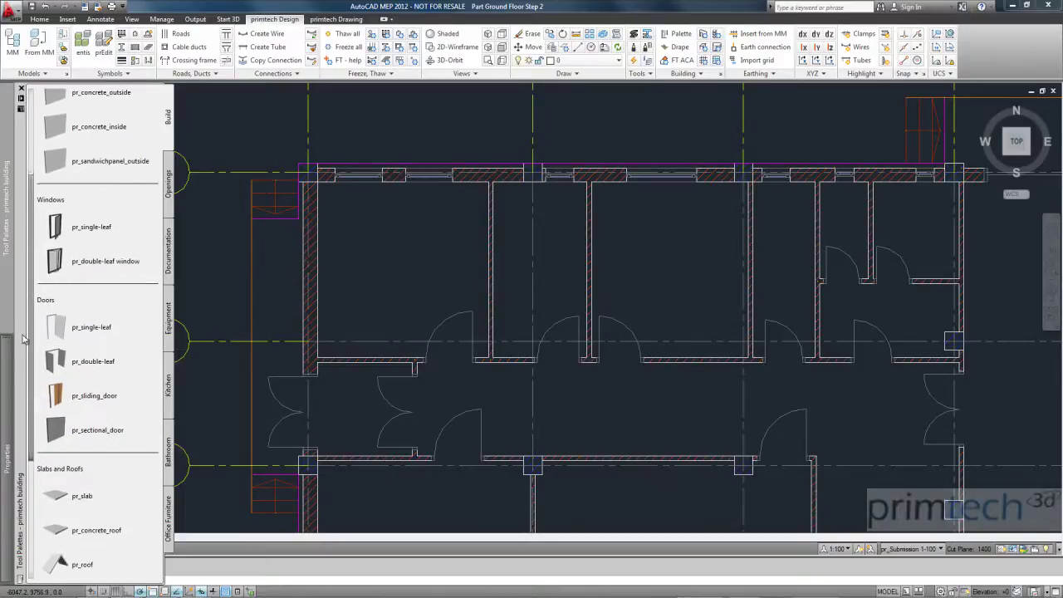
left_click(51, 363)
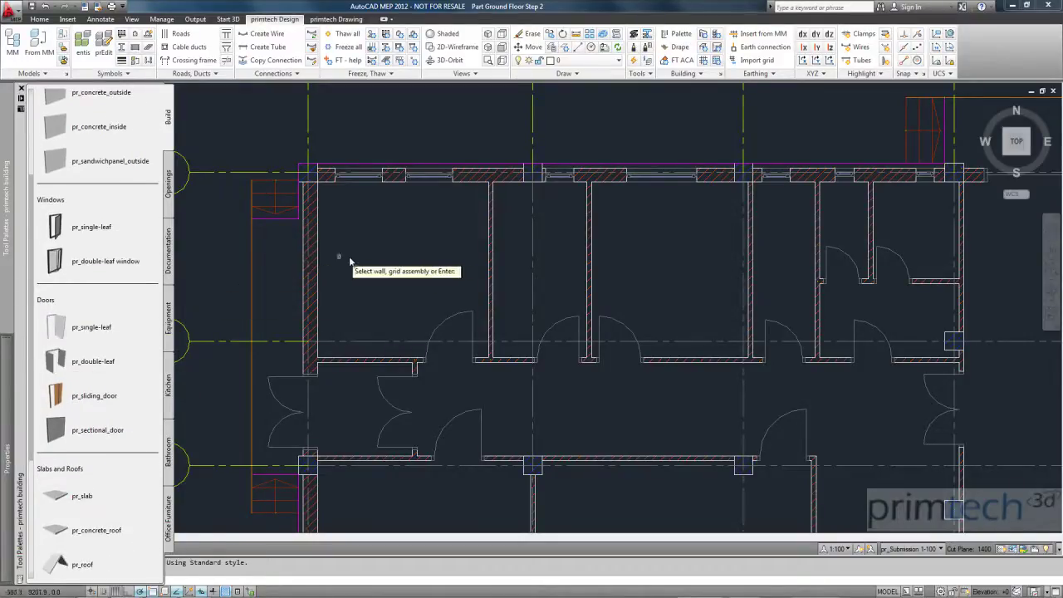
left_click(314, 282)
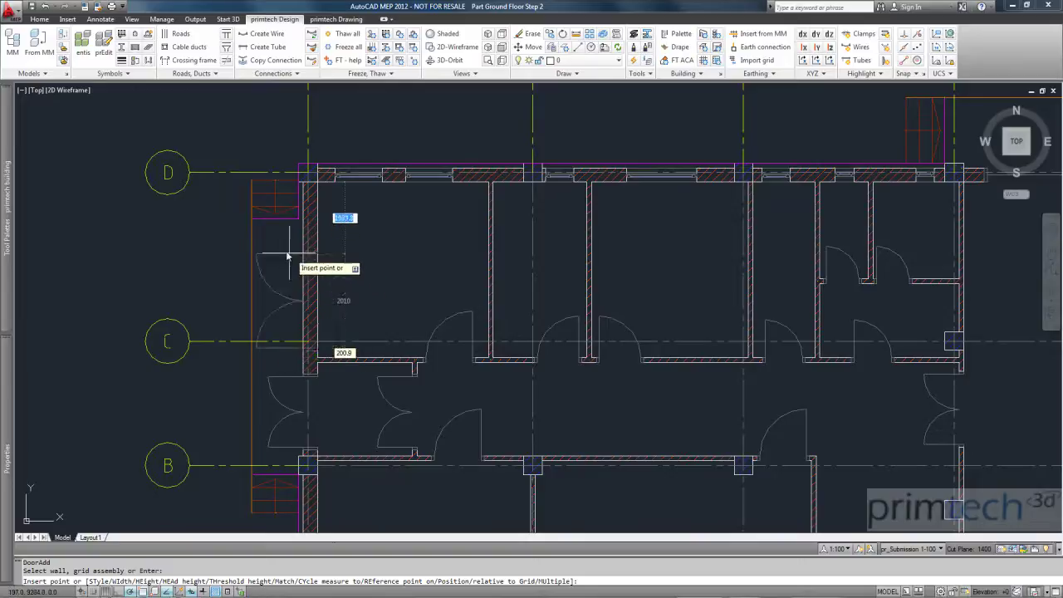
key("Tab")
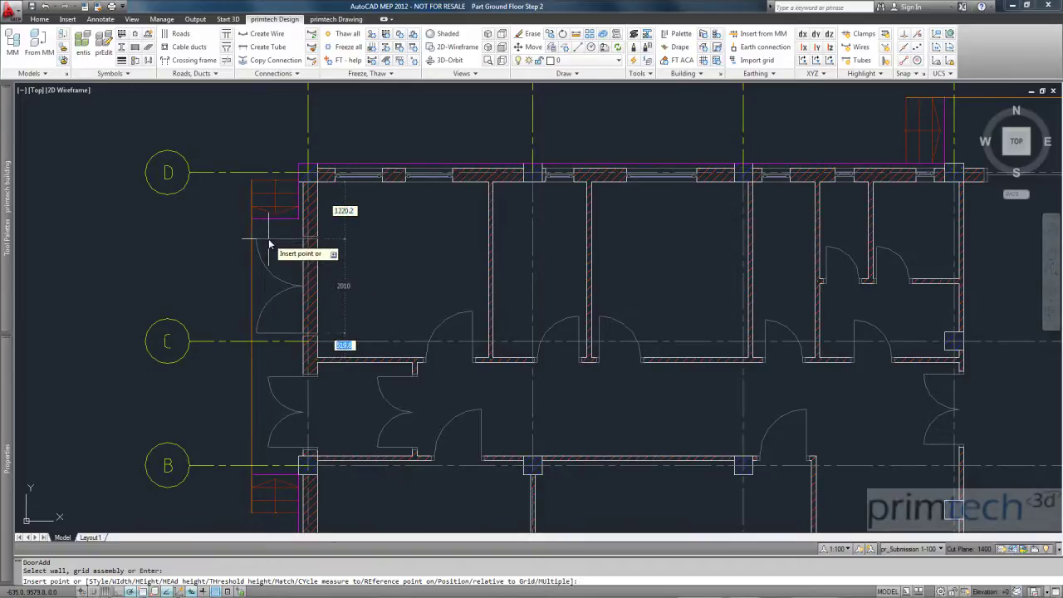
type("500")
key("Return")
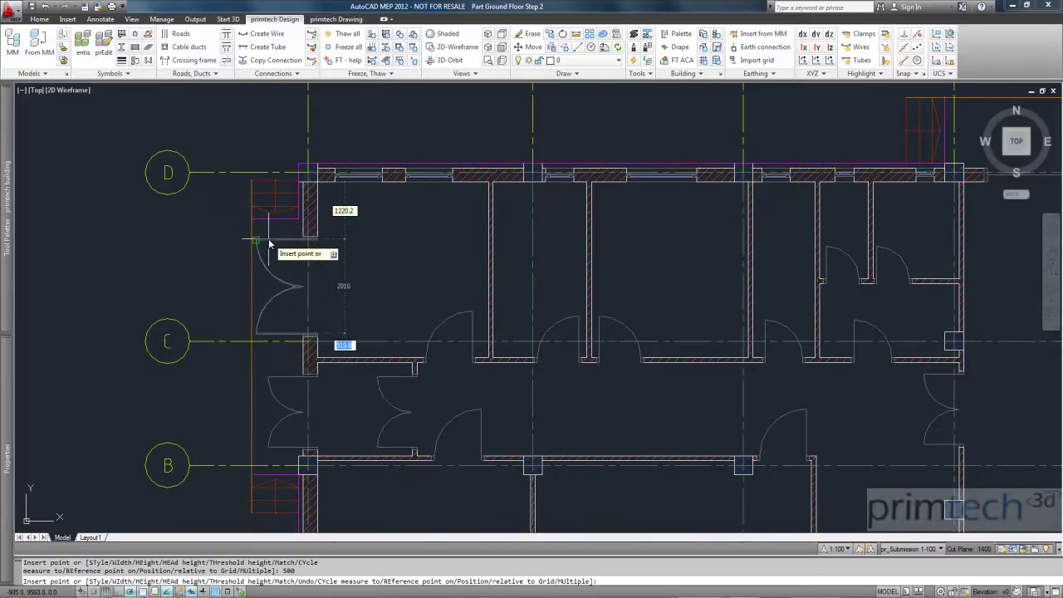
key("Escape")
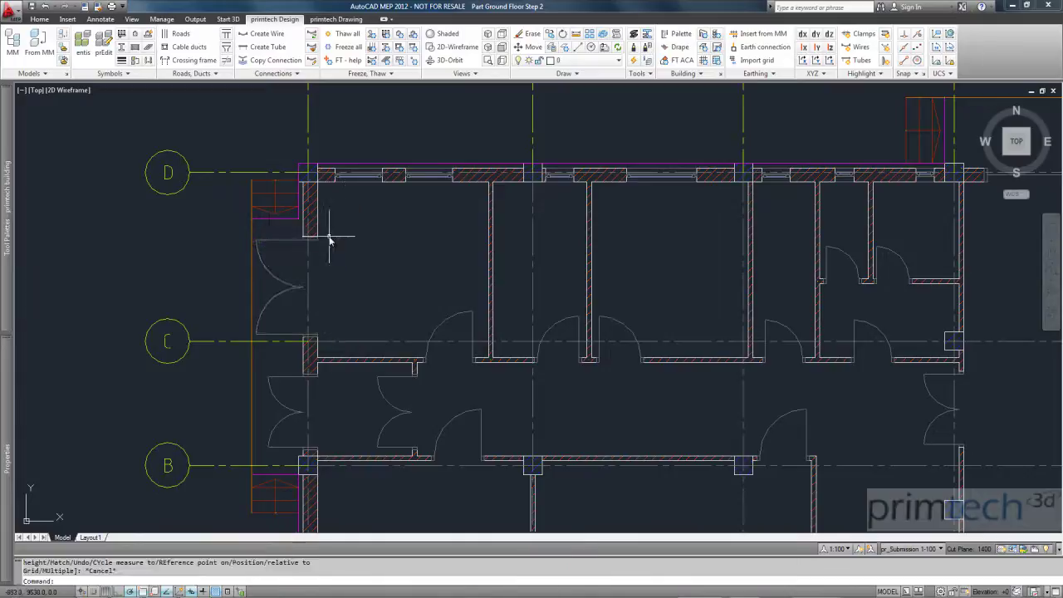
Adjust the double door's swing direction and delete the two selected corridor doors.
left_click(280, 277)
left_click(309, 240)
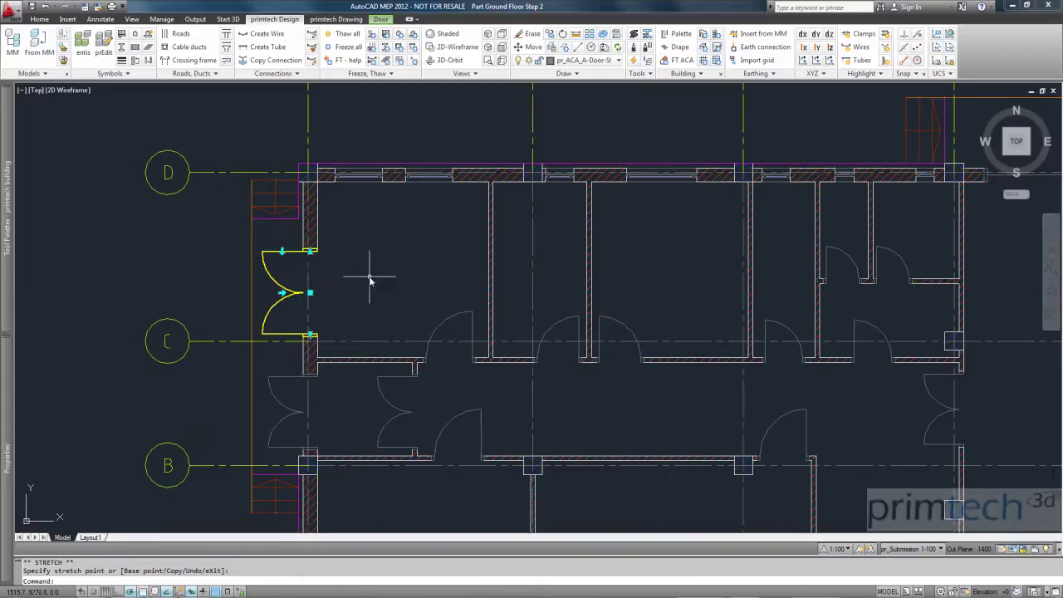
left_click(378, 309)
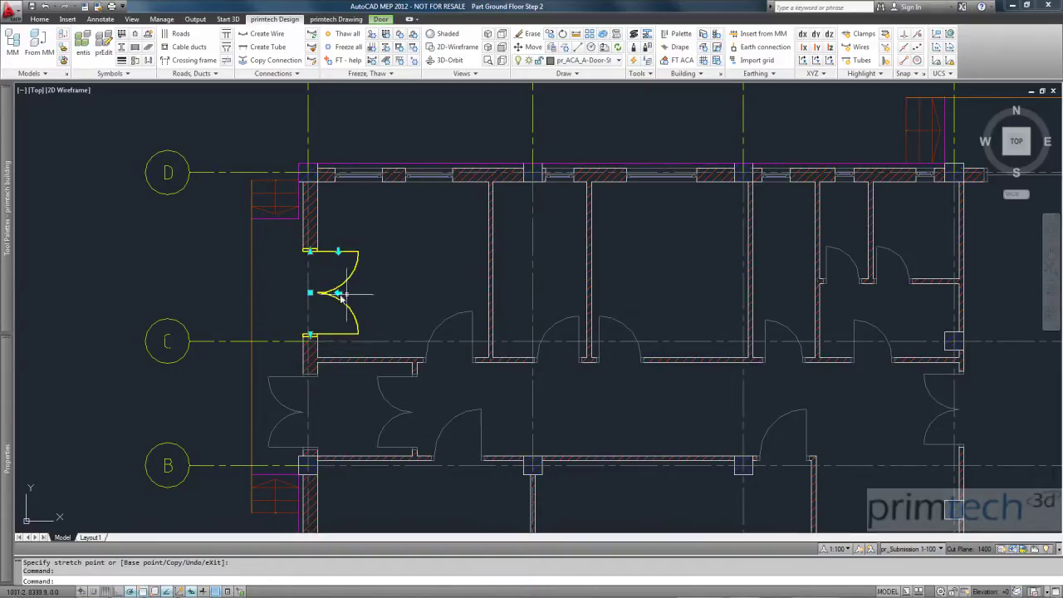
left_click(387, 295)
key("Escape")
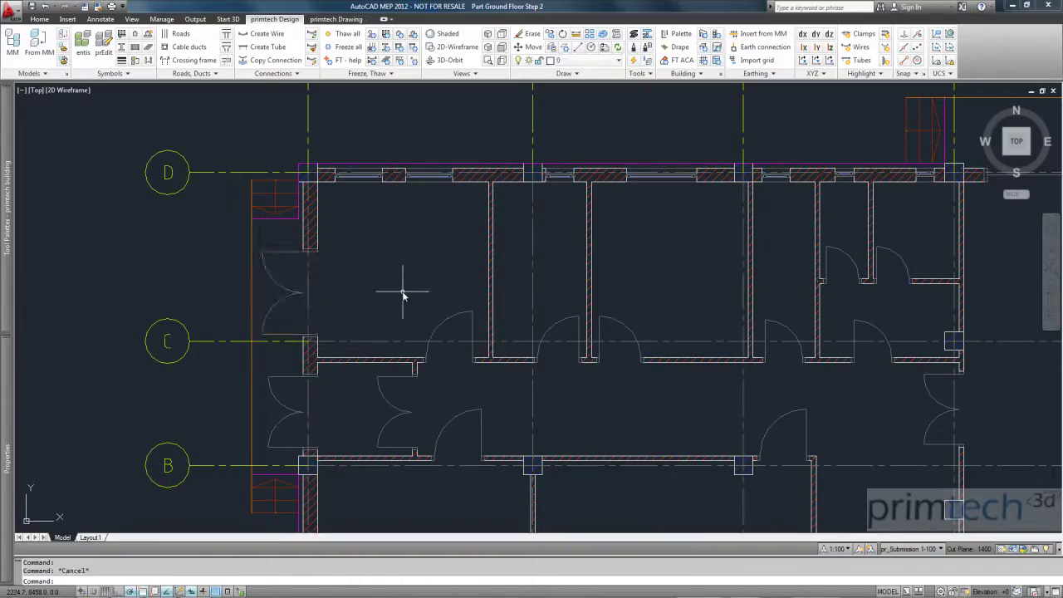
left_click(565, 329)
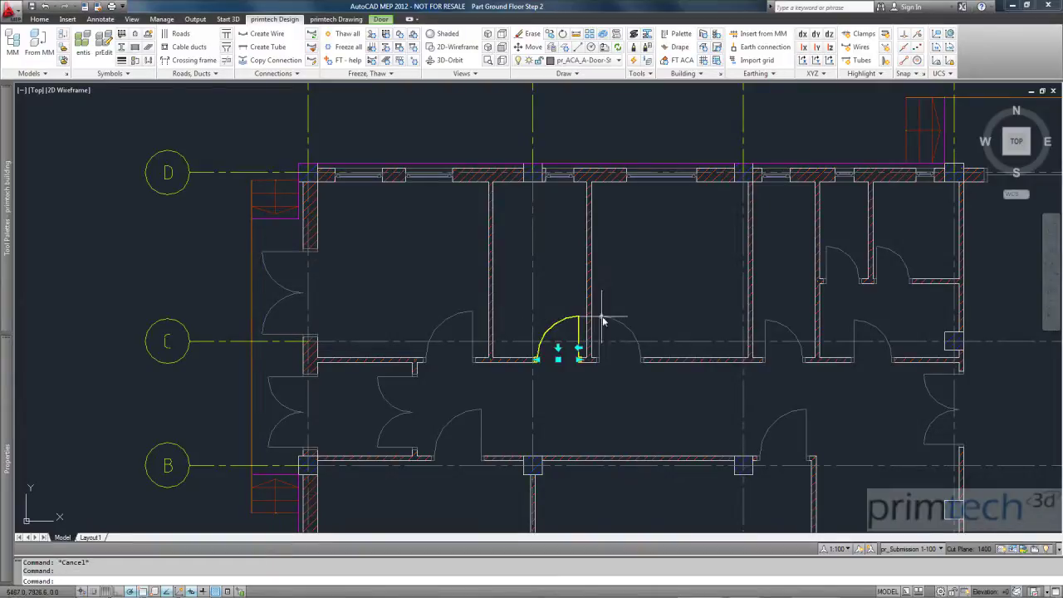
key("Delete")
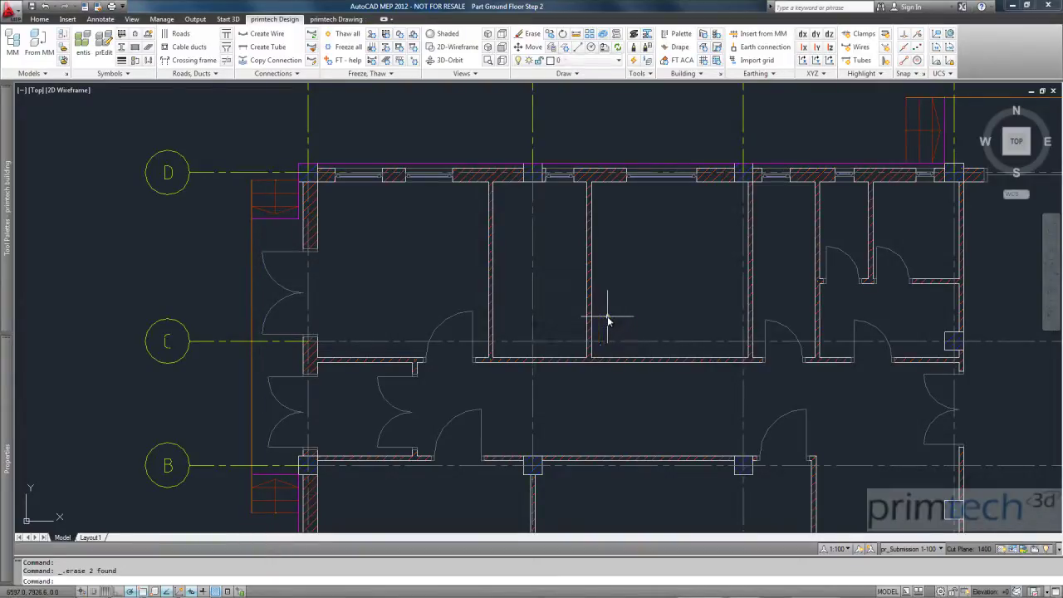
Add doors matching the selected corridor door, 150 from the wall end.
left_click(467, 315)
right_click(467, 315)
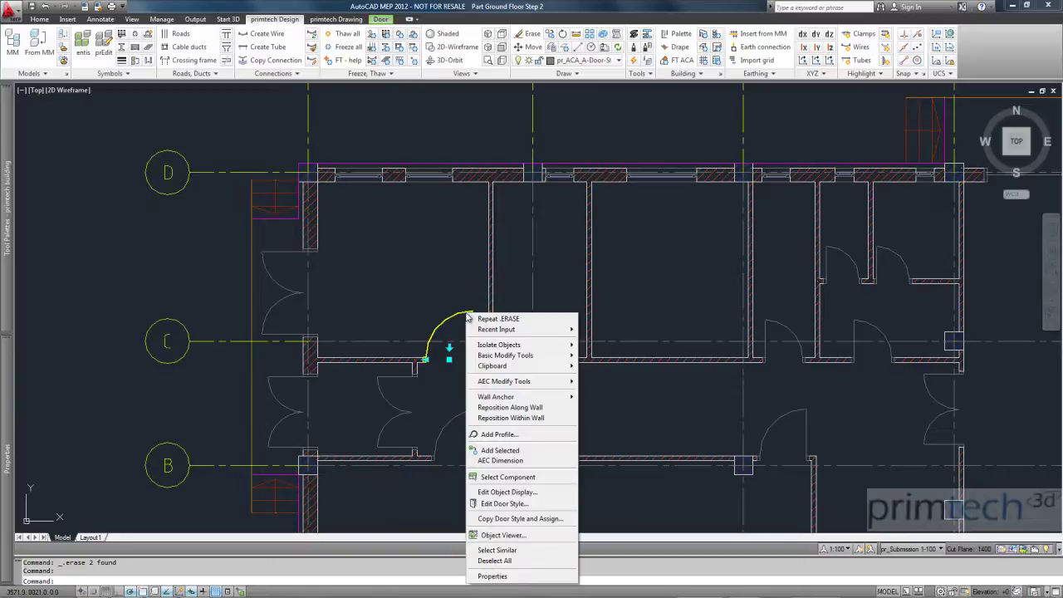
left_click(505, 450)
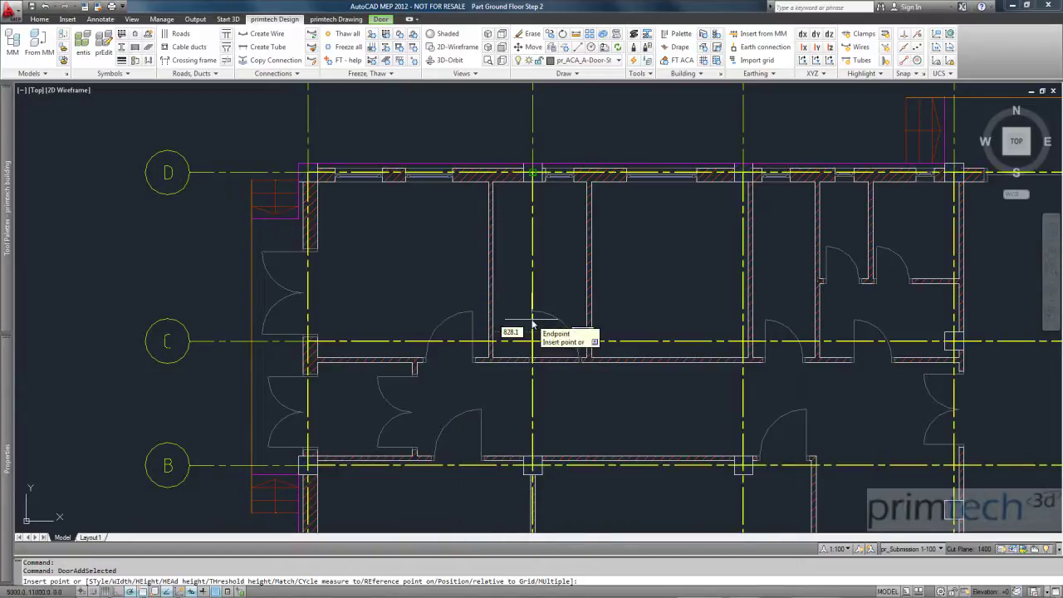
key("Return")
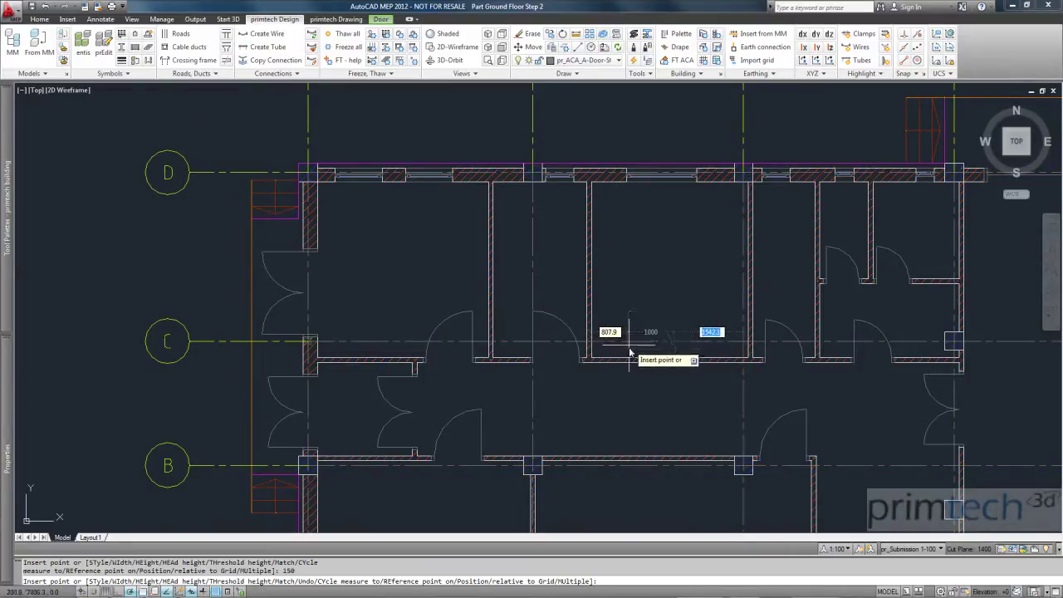
type("150")
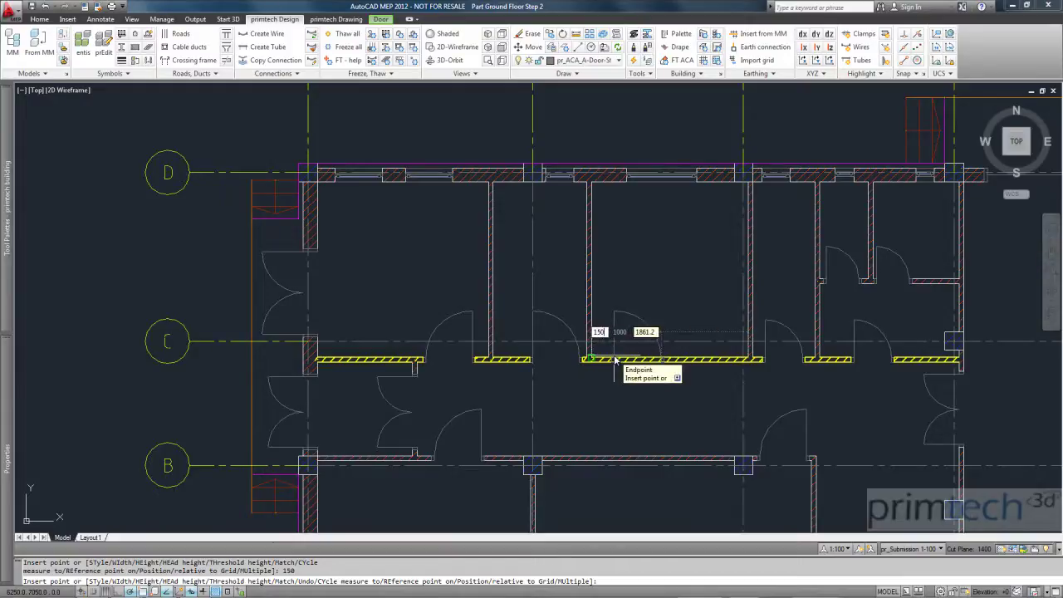
key("Return")
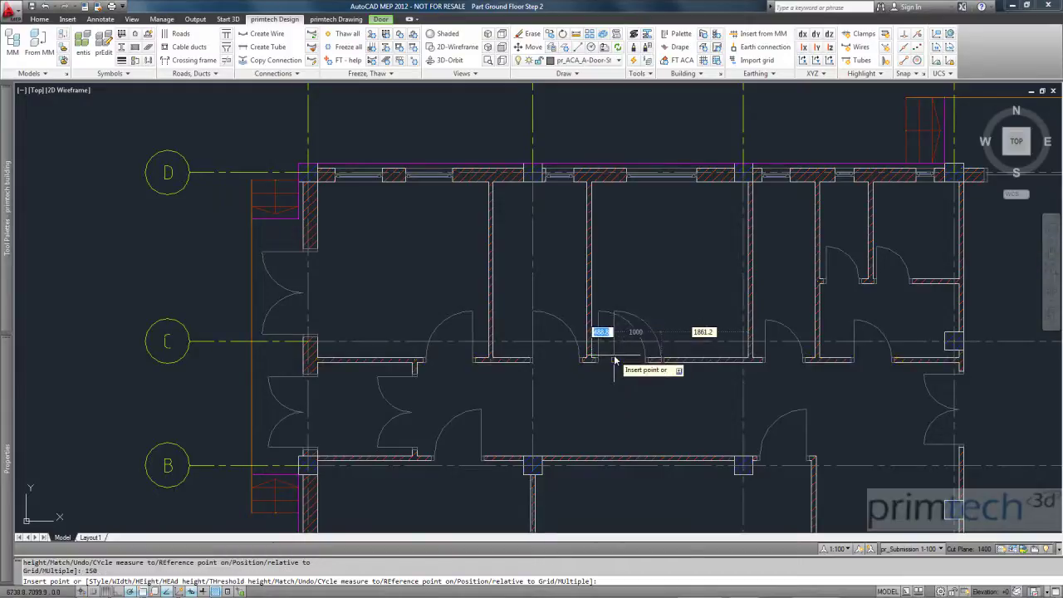
key("Escape")
Flip the new door's hinge and swing so it opens up into the room.
left_click(566, 328)
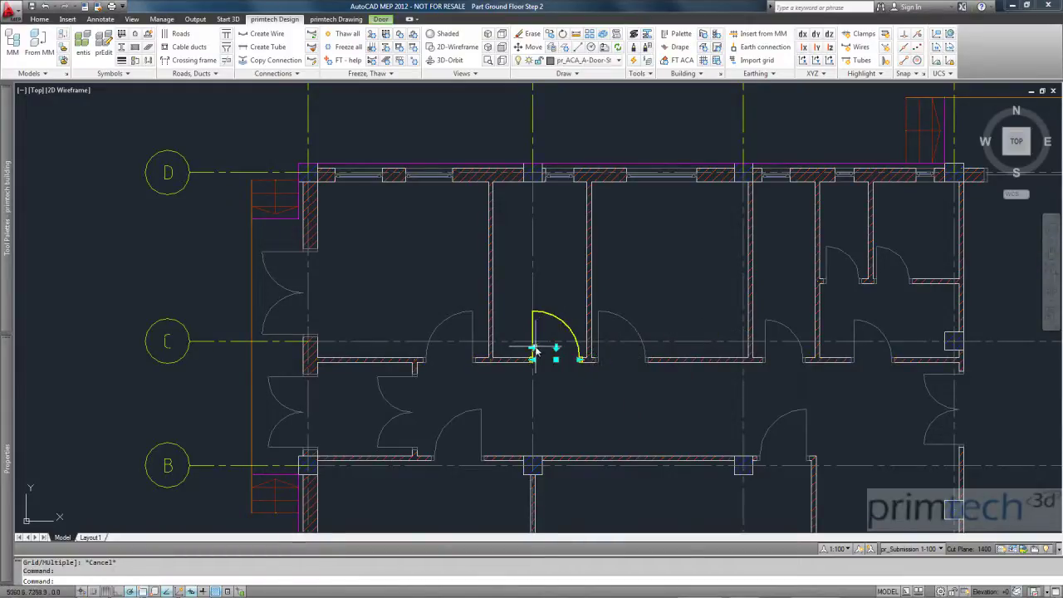
left_click(533, 348)
left_click(556, 349)
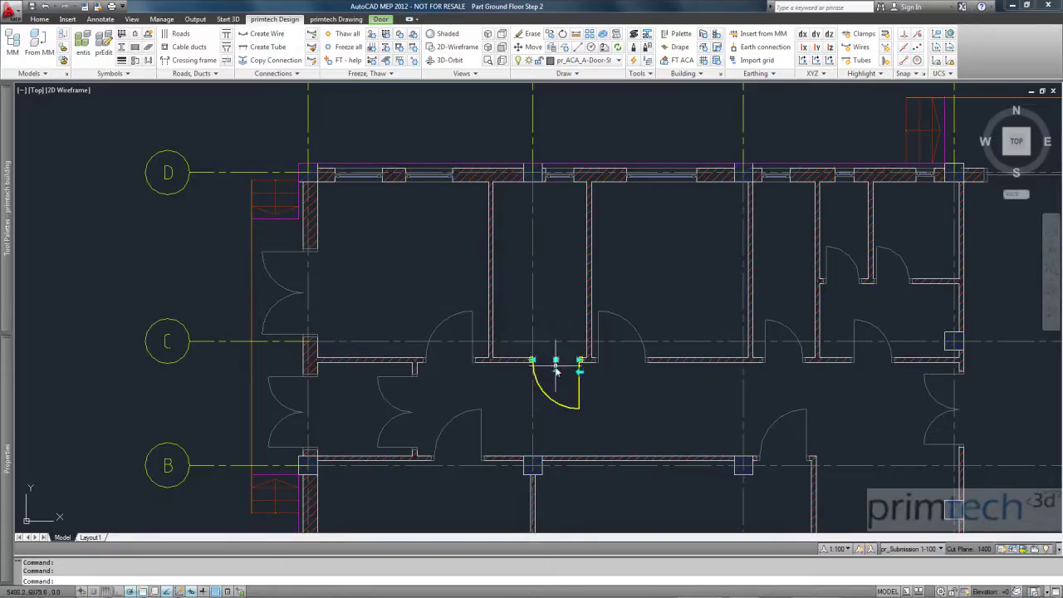
left_click(557, 373)
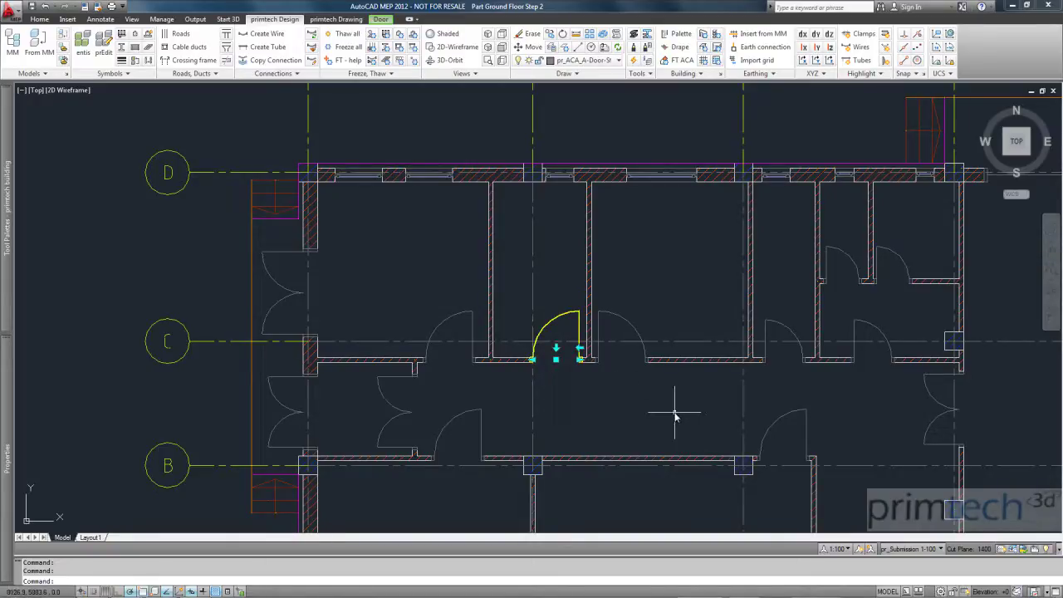
key("Escape")
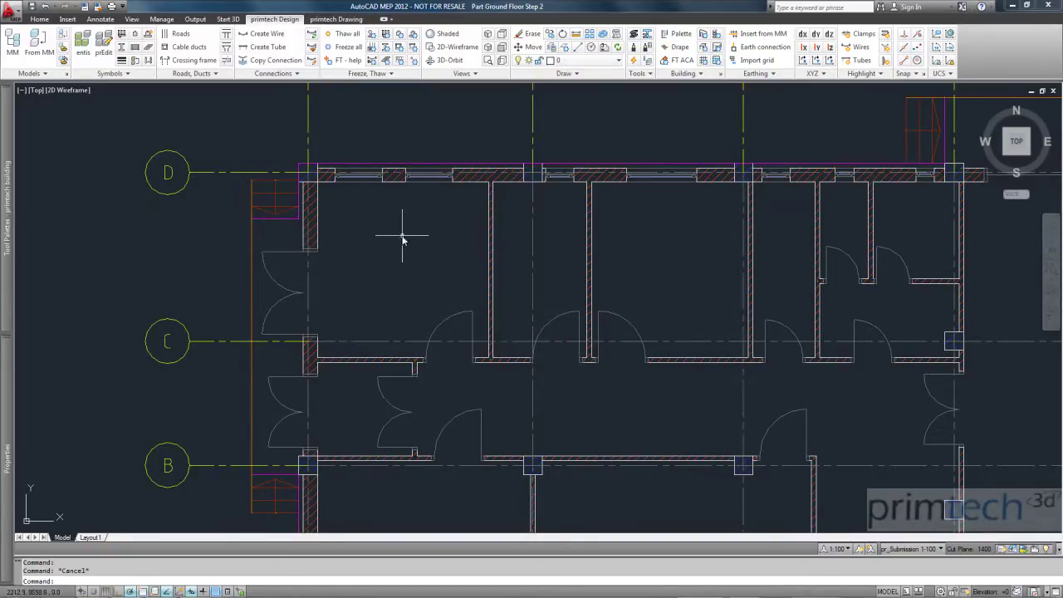
Copy the window near grid 5 2100 further along the axis A wall.
scroll(357, 230, "down", 6)
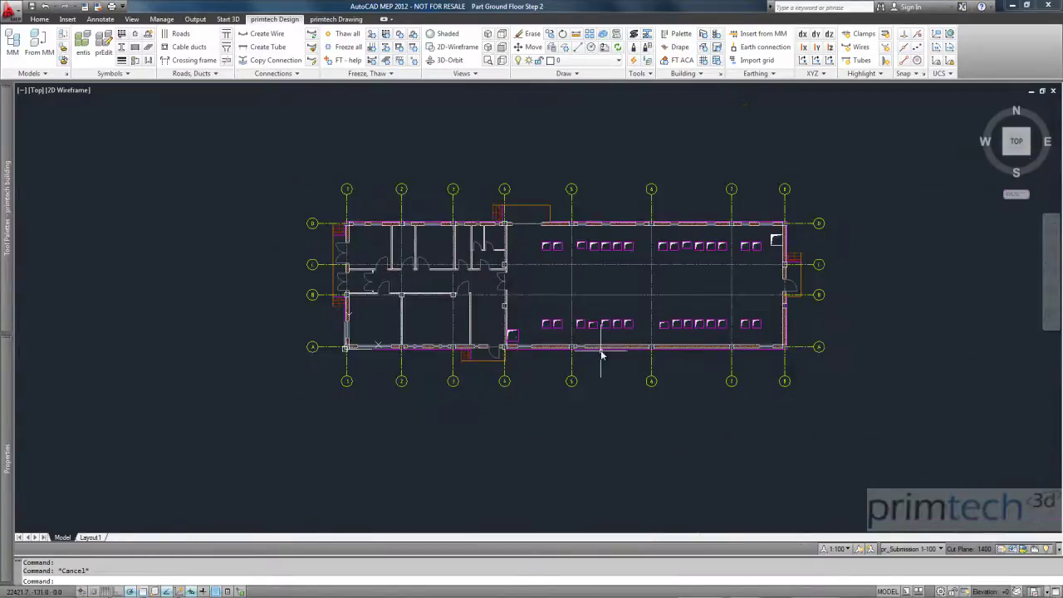
scroll(599, 353, "up", 6)
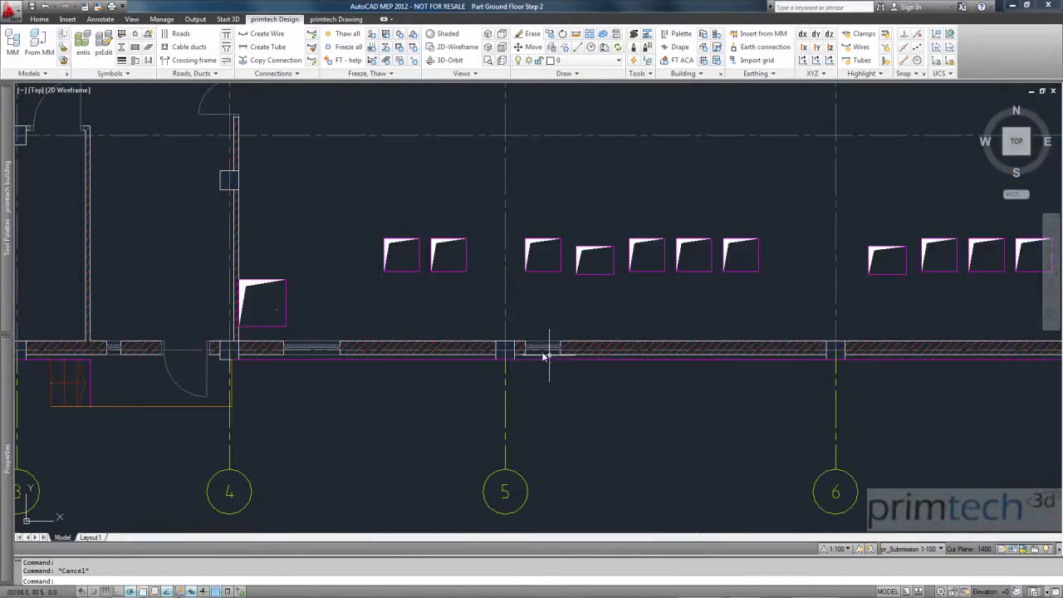
left_click(544, 349)
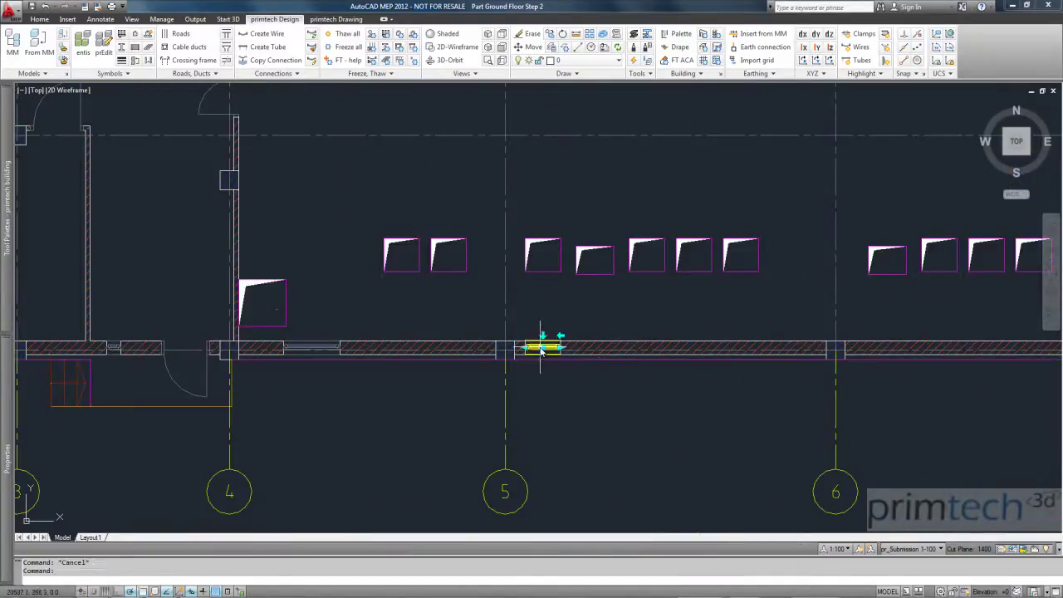
left_click(548, 35)
left_click(560, 342)
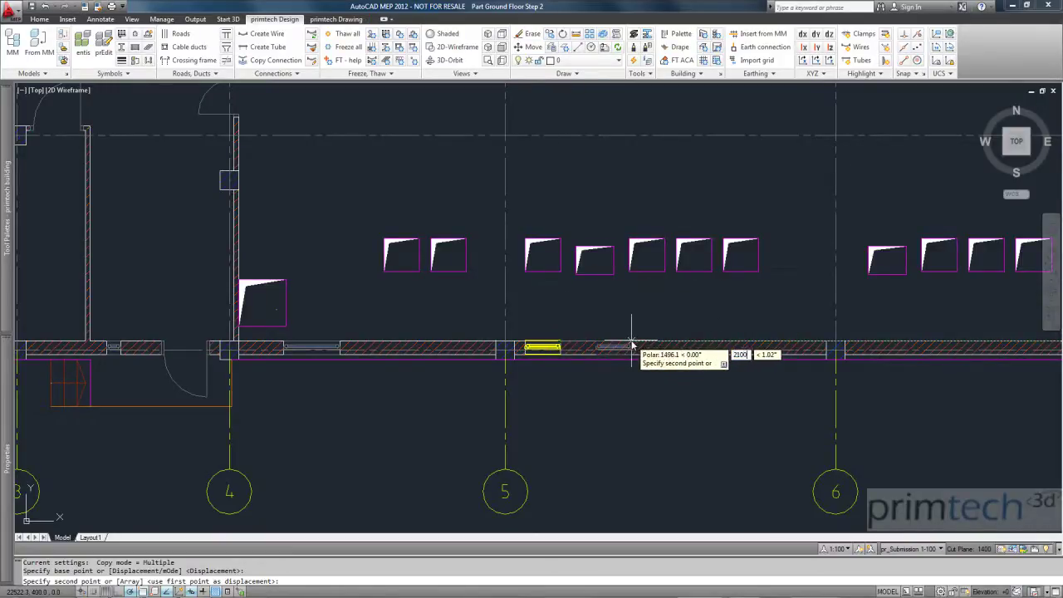
key("Return")
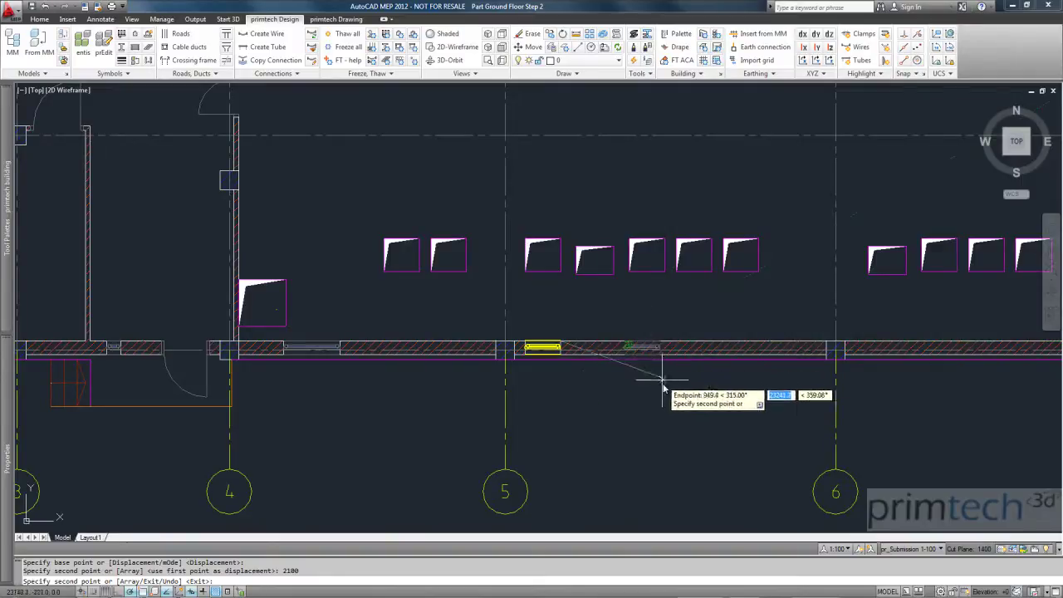
key("Escape")
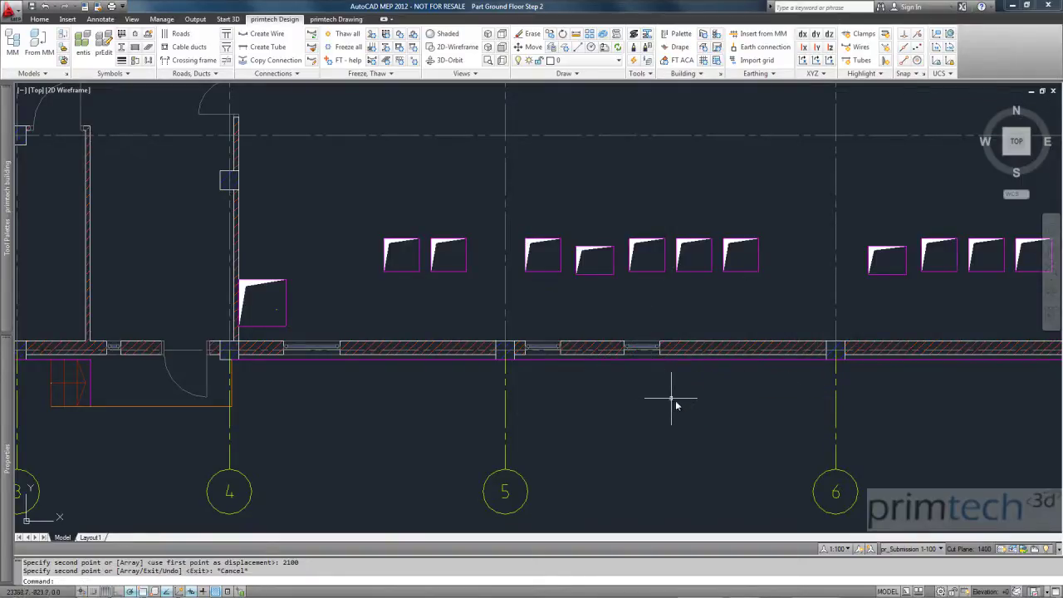
Zoom and pan to centre the rooms between grids A–B near columns 1–3.
scroll(729, 429, "down", 1)
scroll(116, 285, "down", 1)
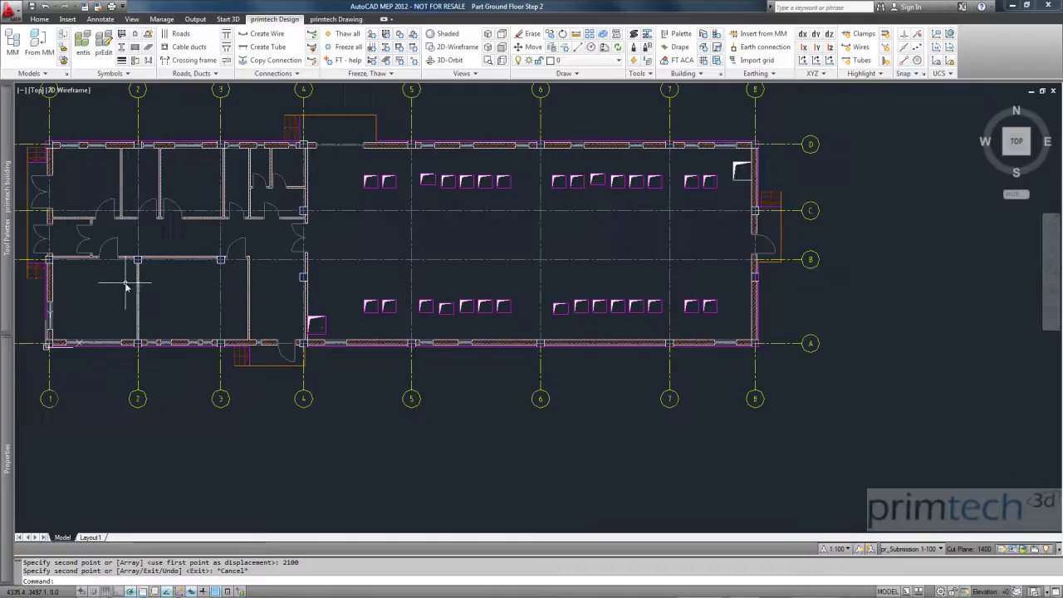
middle_click_drag(126, 286, 352, 299)
scroll(407, 299, "up", 1)
scroll(401, 303, "up", 2)
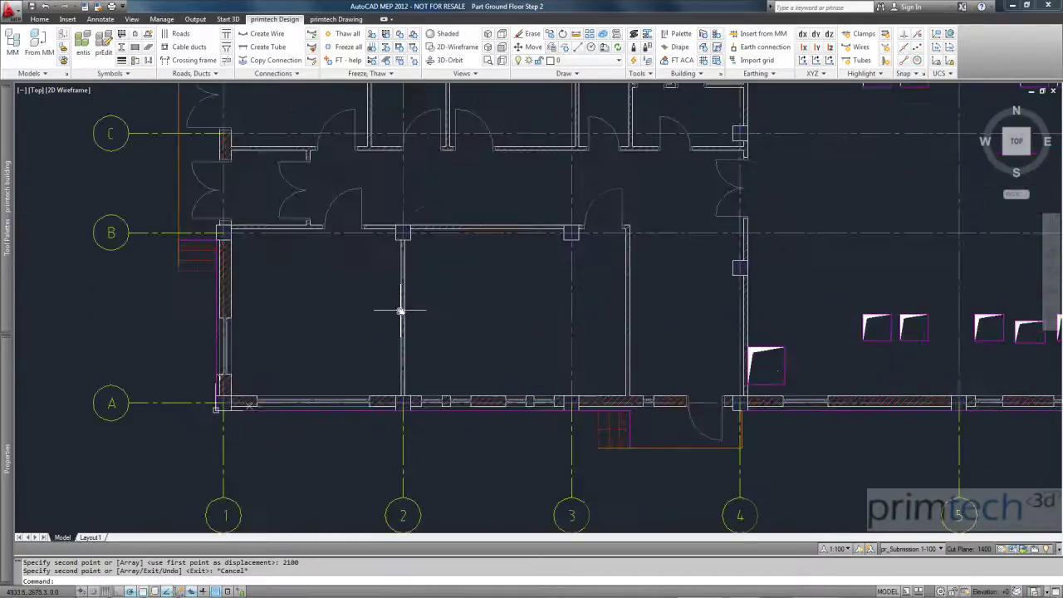
scroll(286, 302, "up", 1)
middle_click_drag(302, 307, 334, 303)
Place the 3D desk with flatscreen and printer inside the room near grid A.
mouse_move(10, 238)
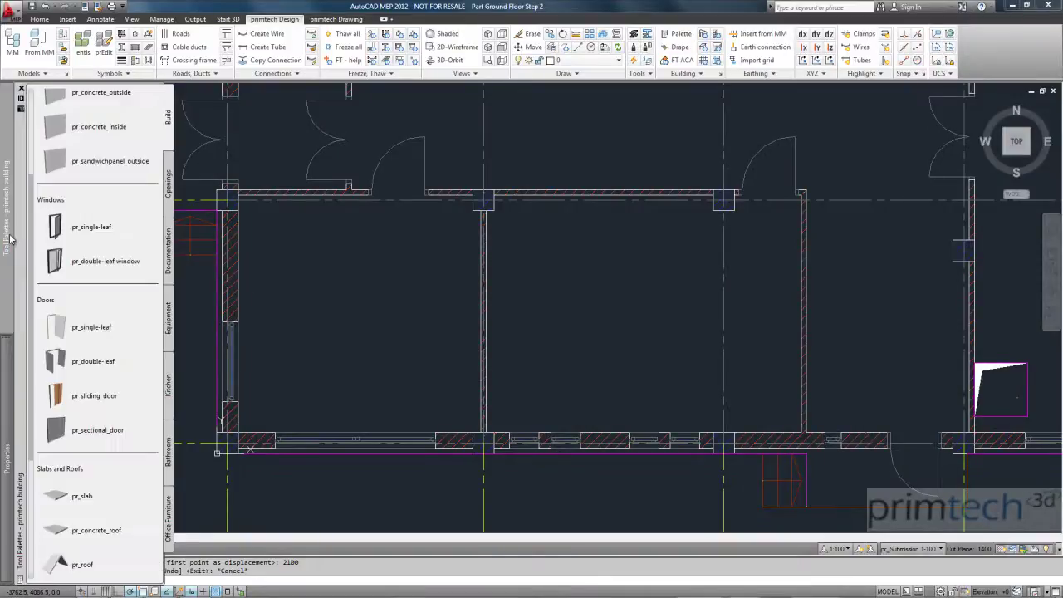
left_click(168, 509)
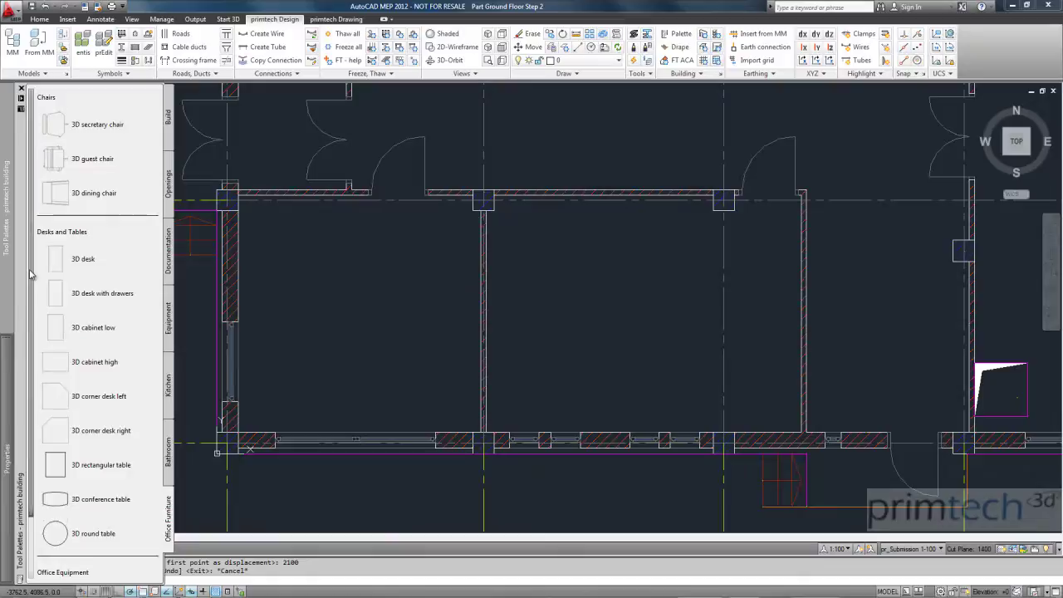
scroll(33, 332, "down", 2)
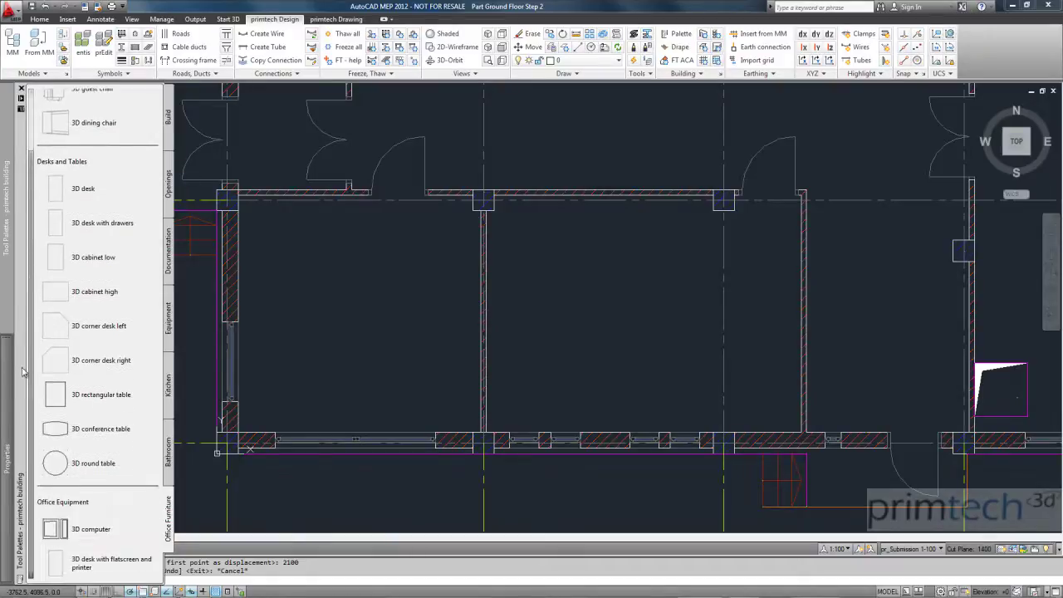
left_click(74, 555)
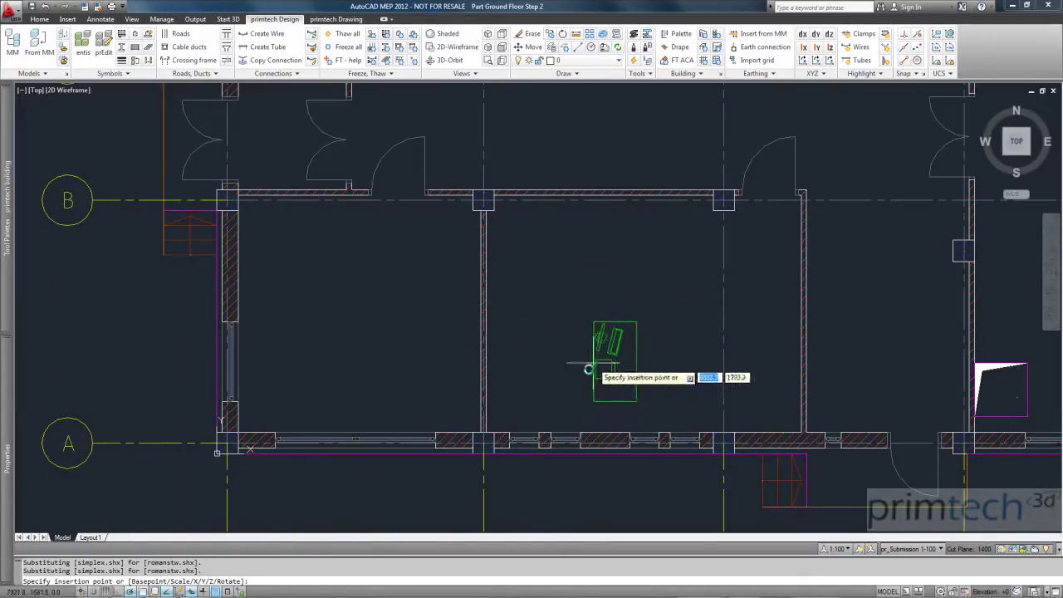
left_click(583, 390)
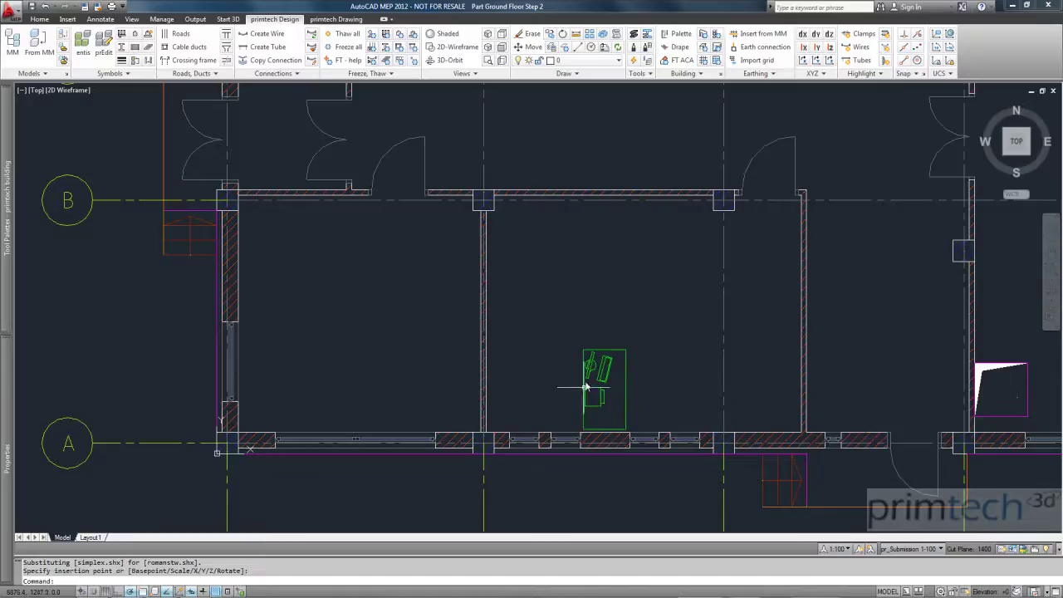
Place the 3D secretary chair beside the desk.
mouse_move(6, 230)
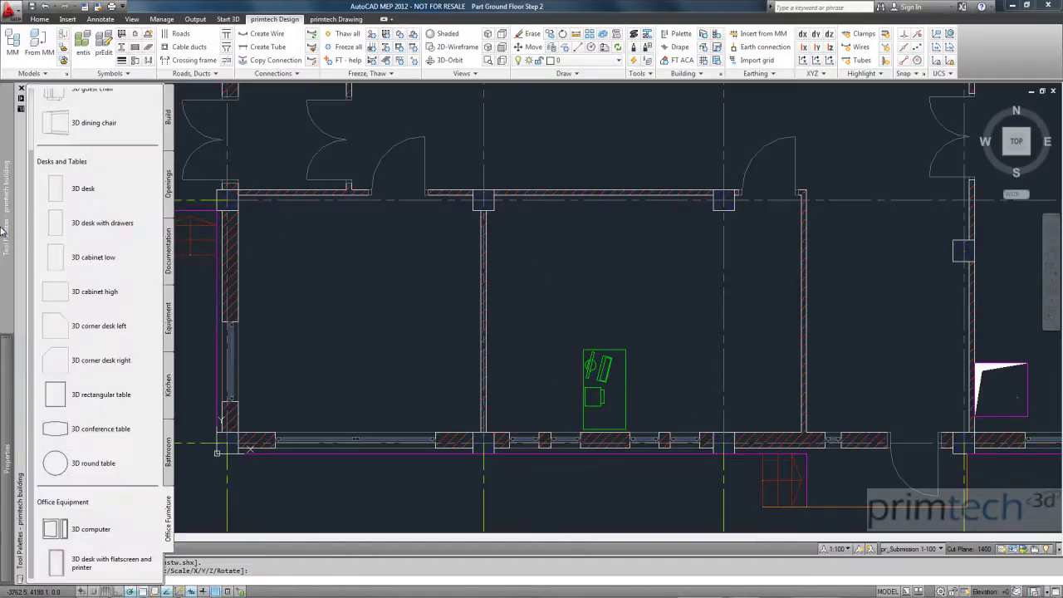
scroll(46, 207, "up", 2)
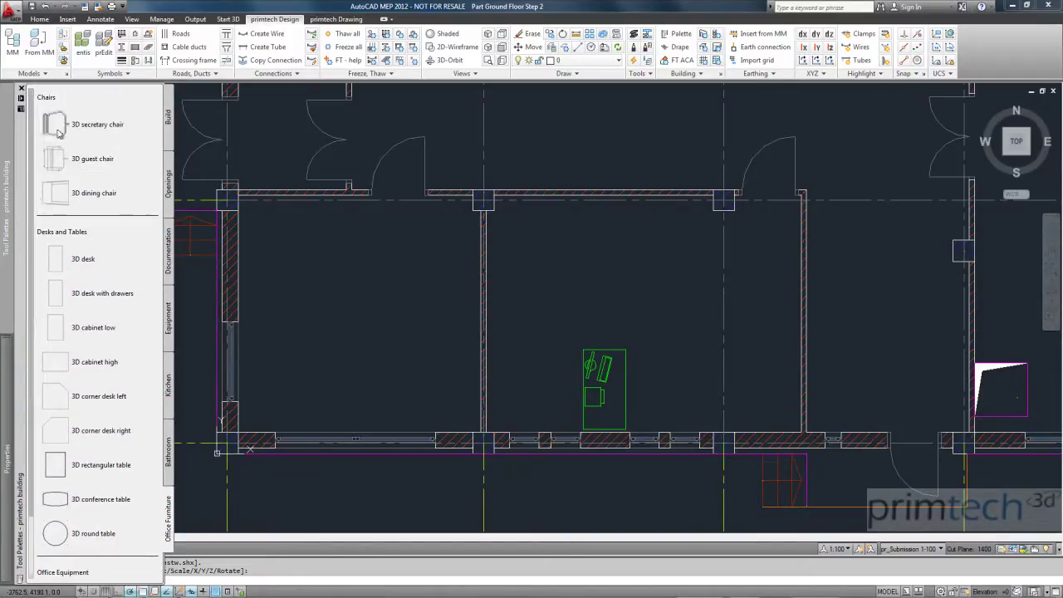
left_click(62, 127)
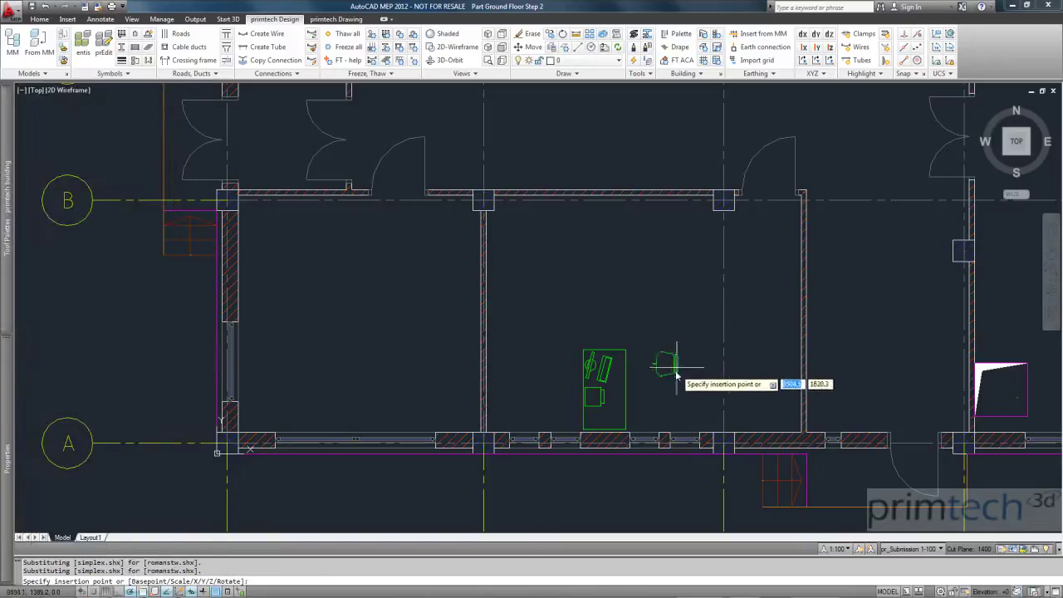
left_click(648, 387)
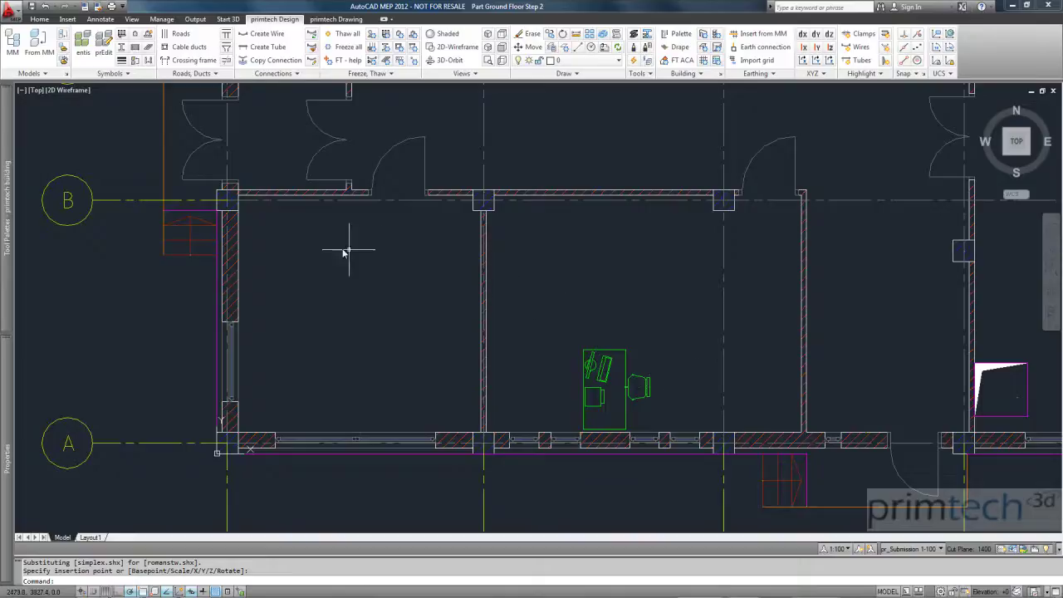
Insert the pr_switchboard from the Equipment palette against the west wall.
mouse_move(8, 216)
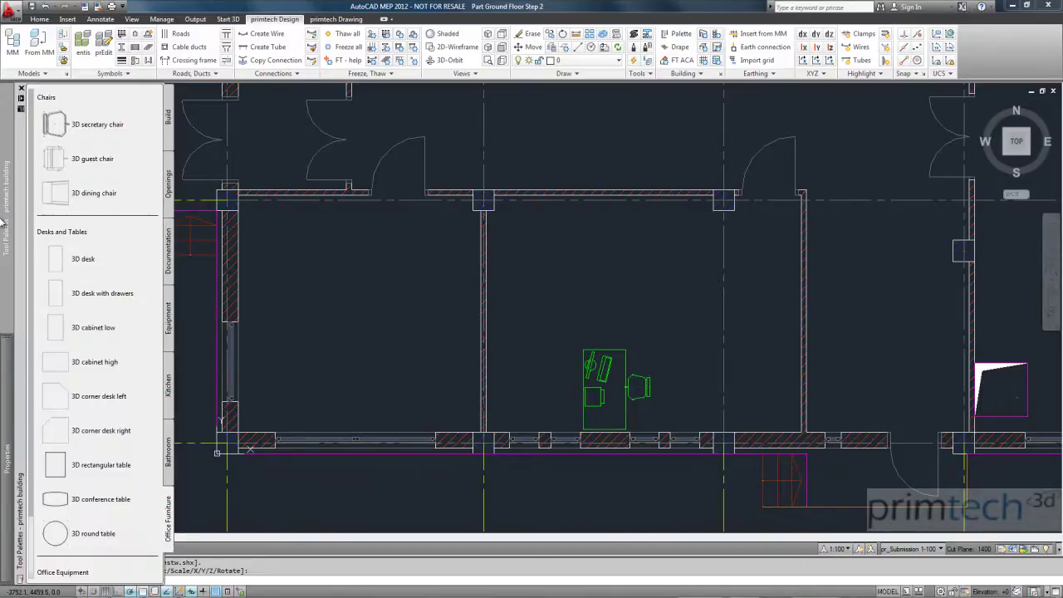
left_click(168, 333)
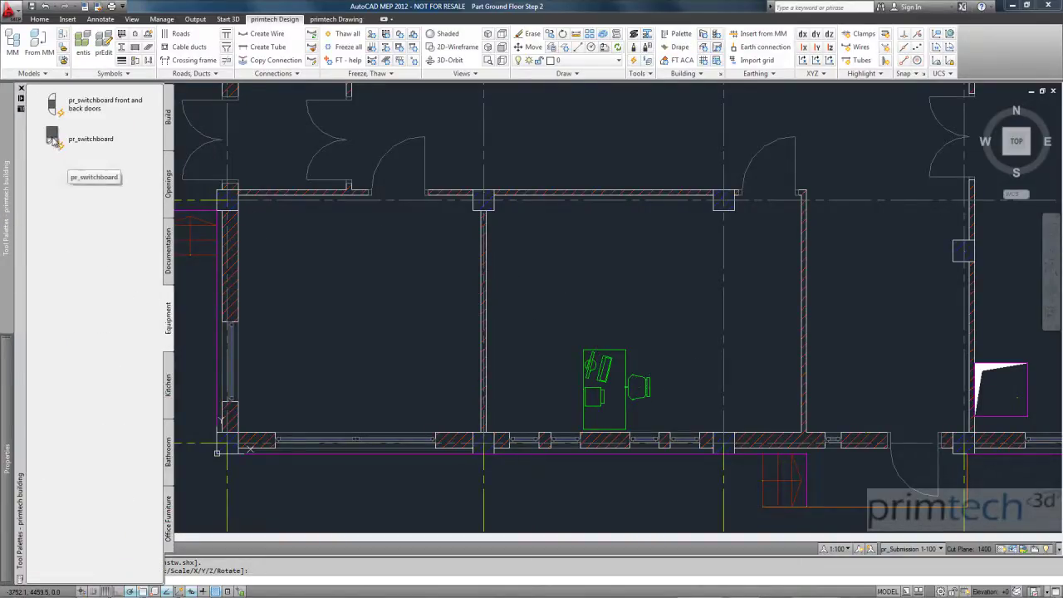
left_click(65, 154)
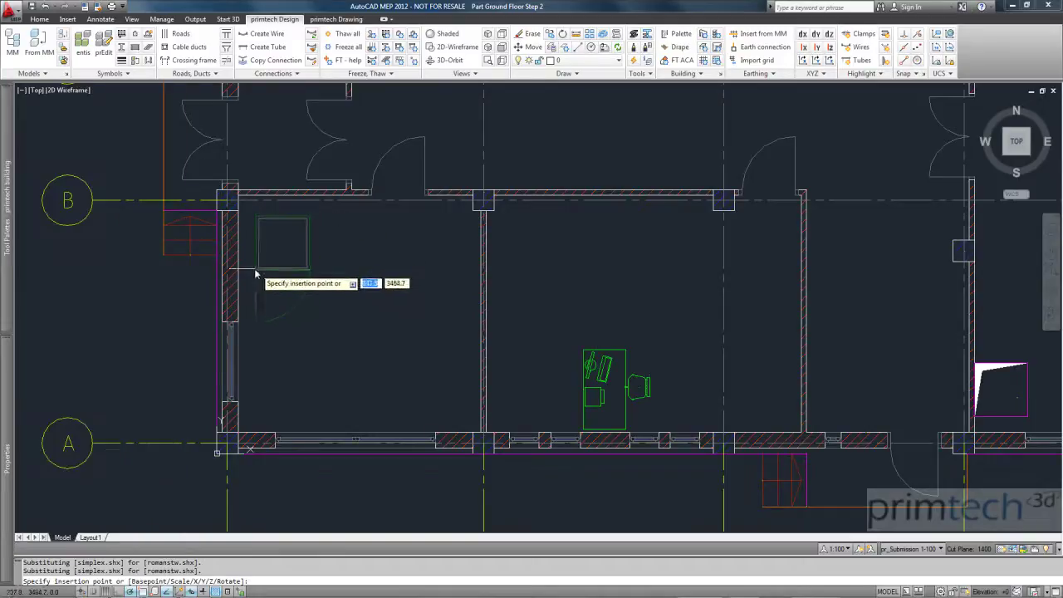
left_click(252, 264)
Narrow the switchboard and shorten it from the top using its grips.
left_click(300, 266)
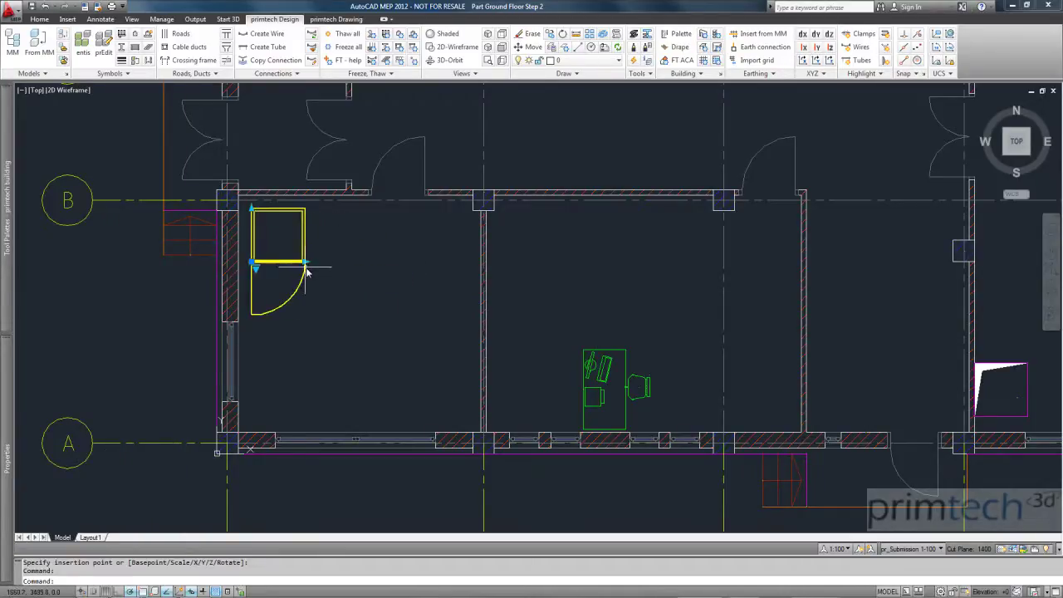
left_click(306, 264)
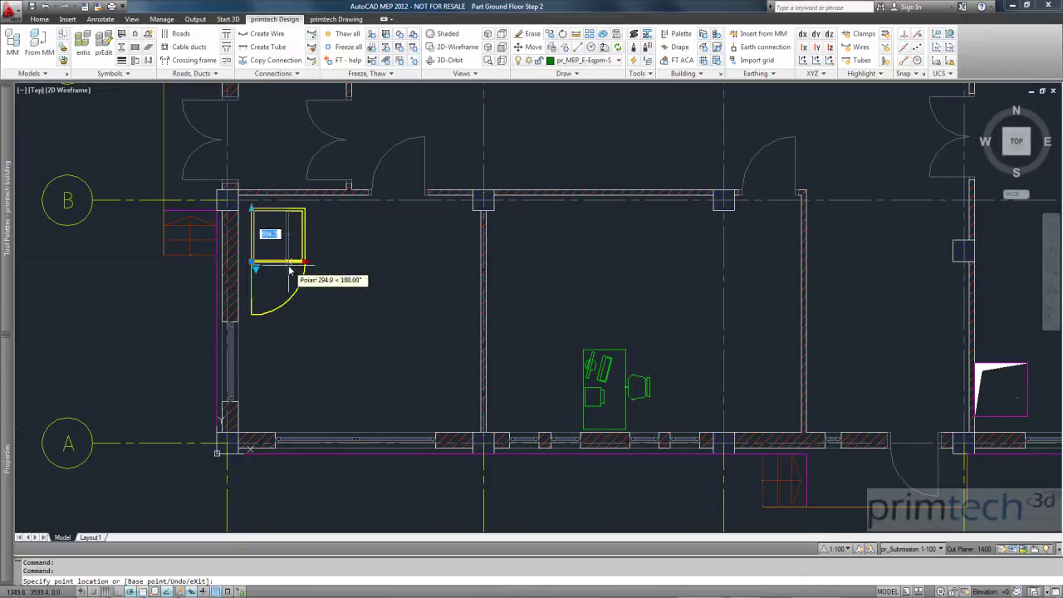
left_click(286, 265)
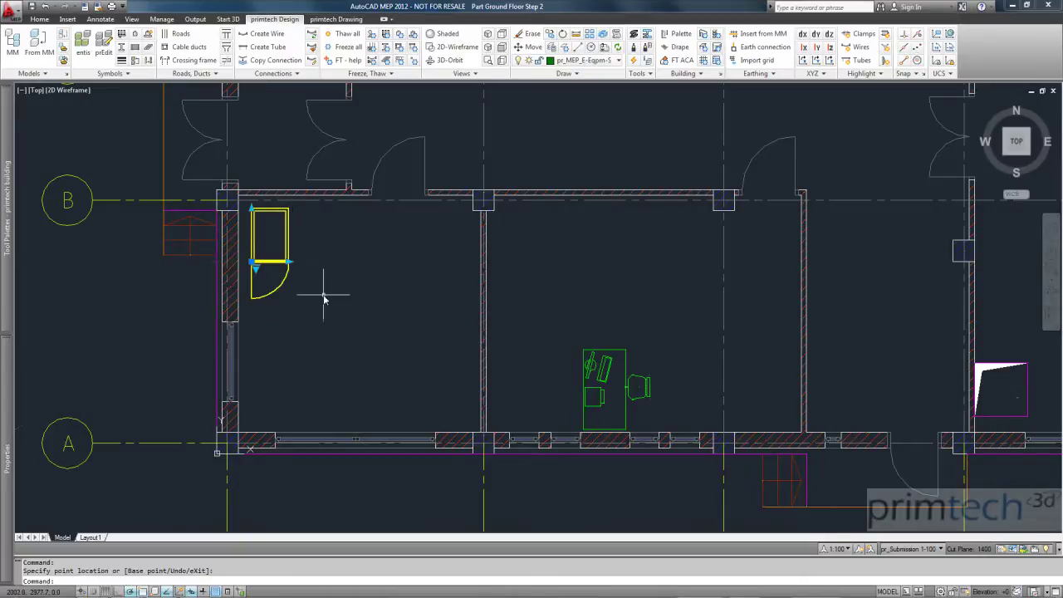
left_click(250, 210)
left_click(251, 224)
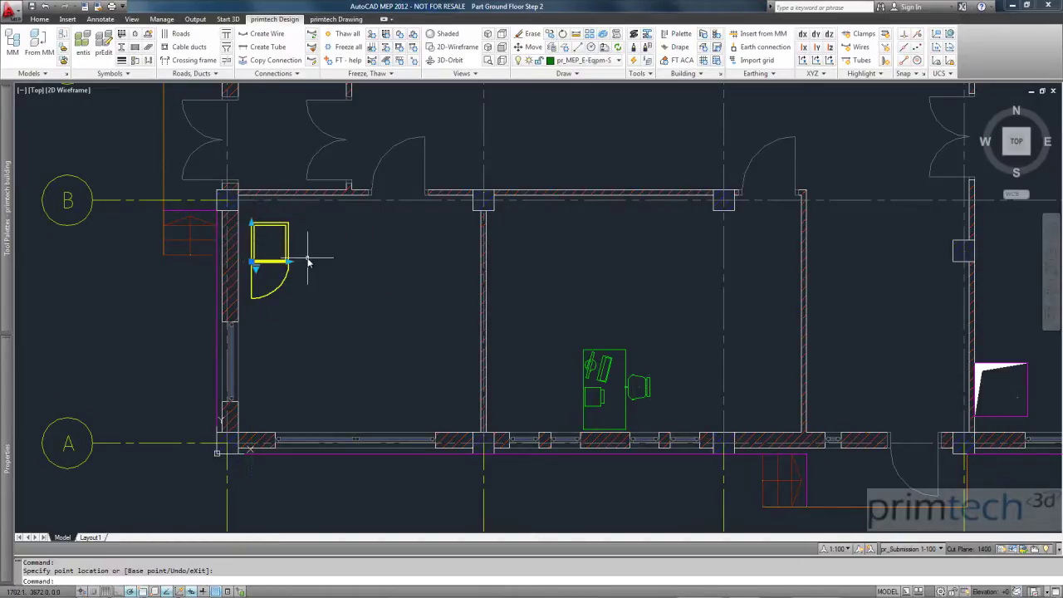
Set the switchboard door to a single left-hand leaf.
left_click(257, 267)
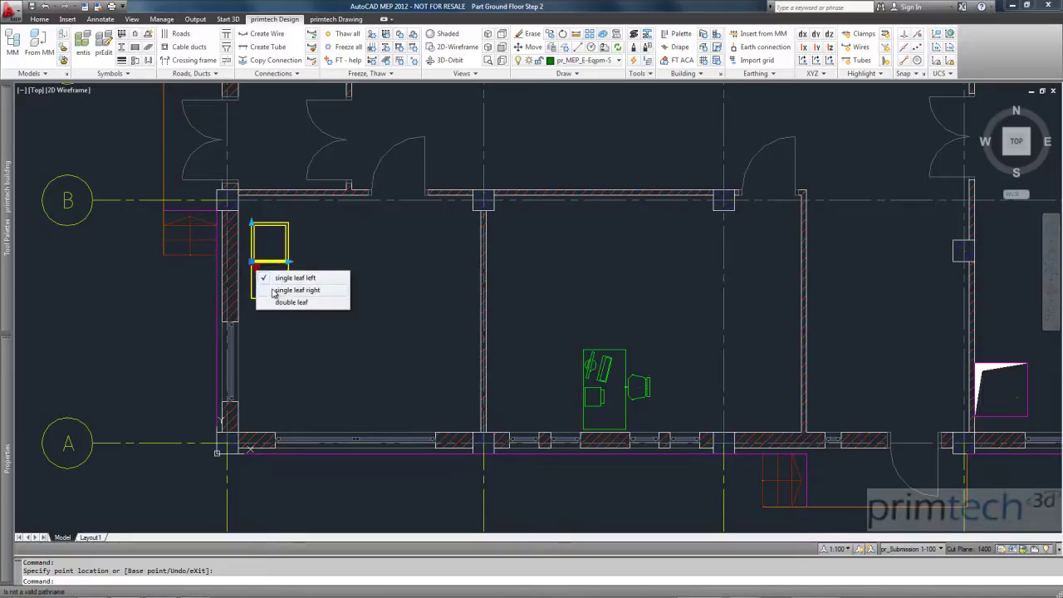
left_click(275, 290)
left_click(257, 268)
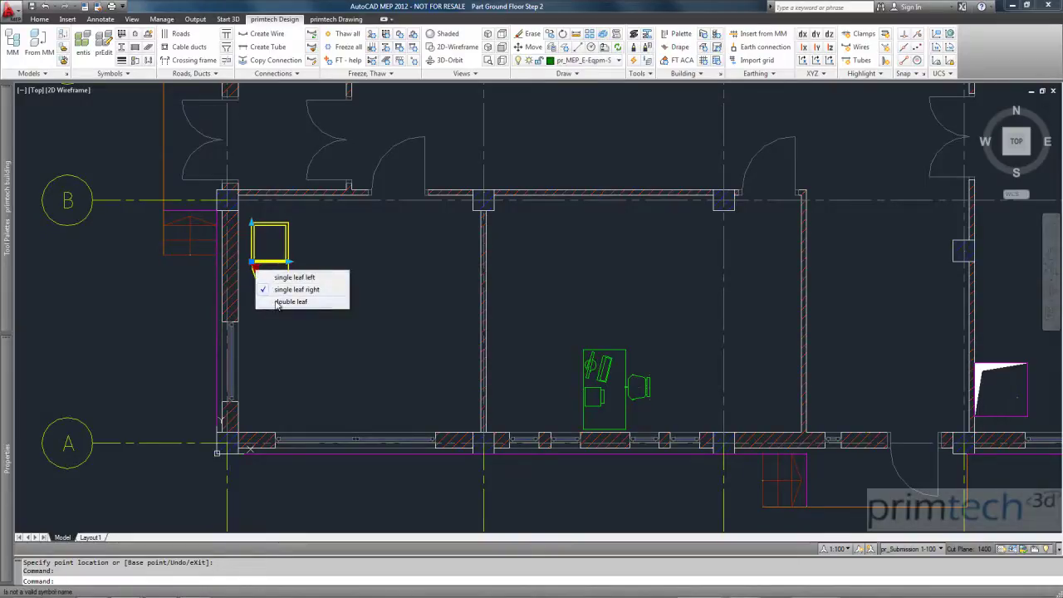
left_click(278, 303)
left_click(257, 268)
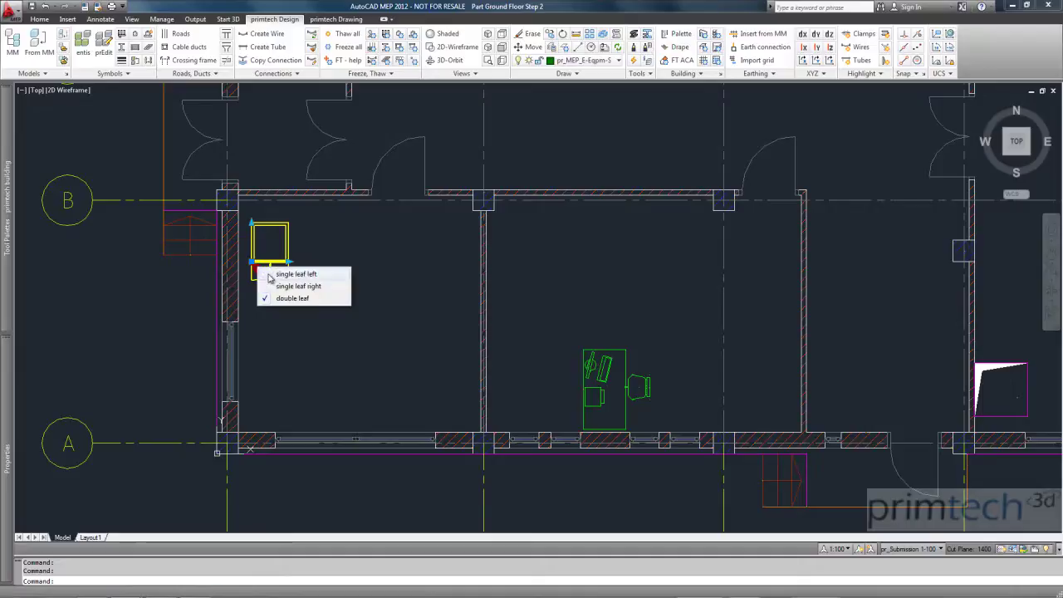
left_click(268, 277)
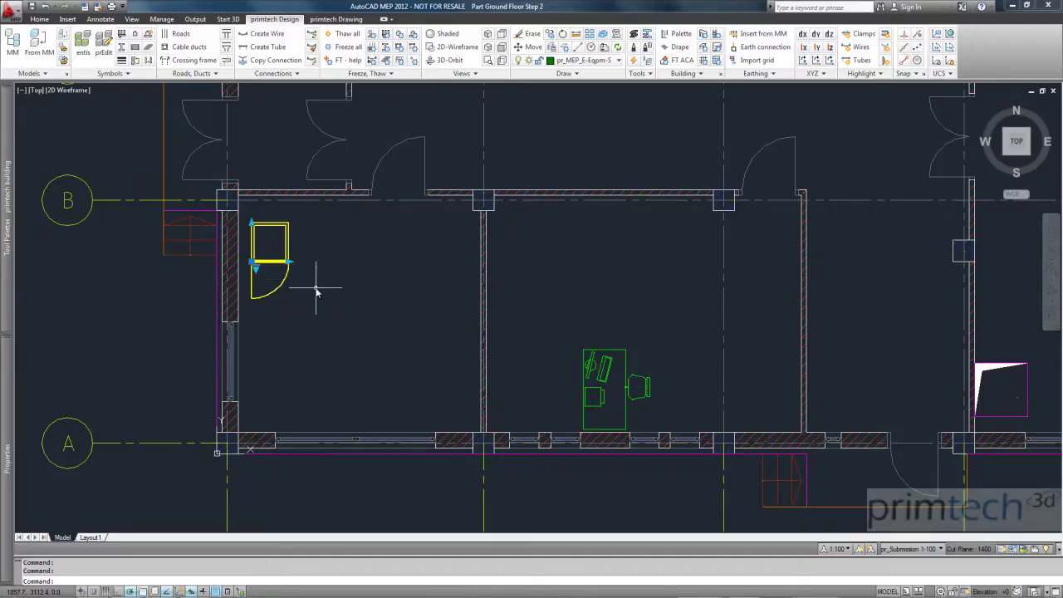
Move the switchboard snugly into the wall corner near grid B.
left_click(253, 261)
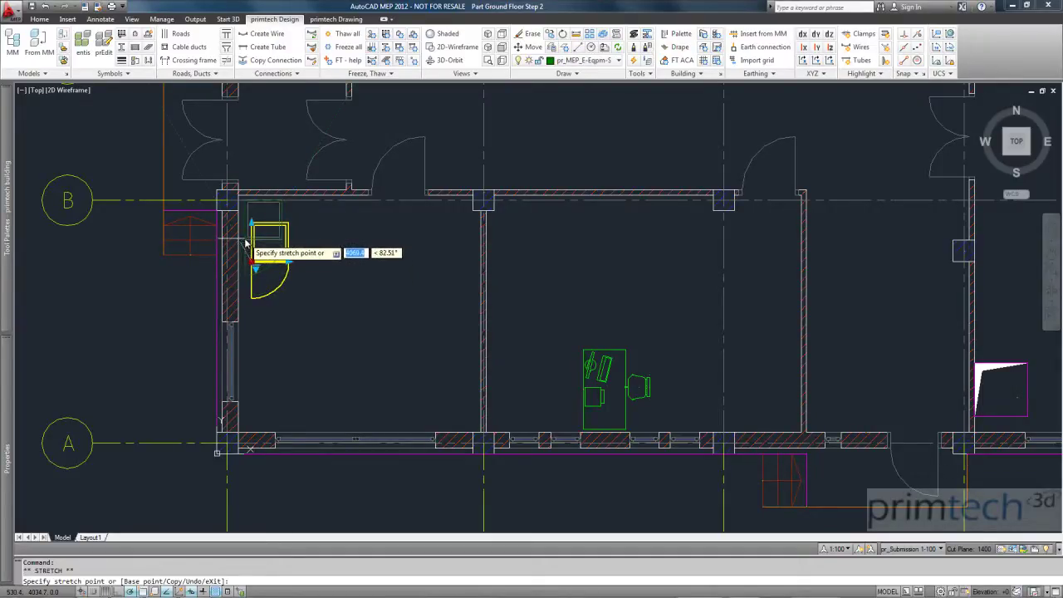
left_click(241, 223)
key("Escape")
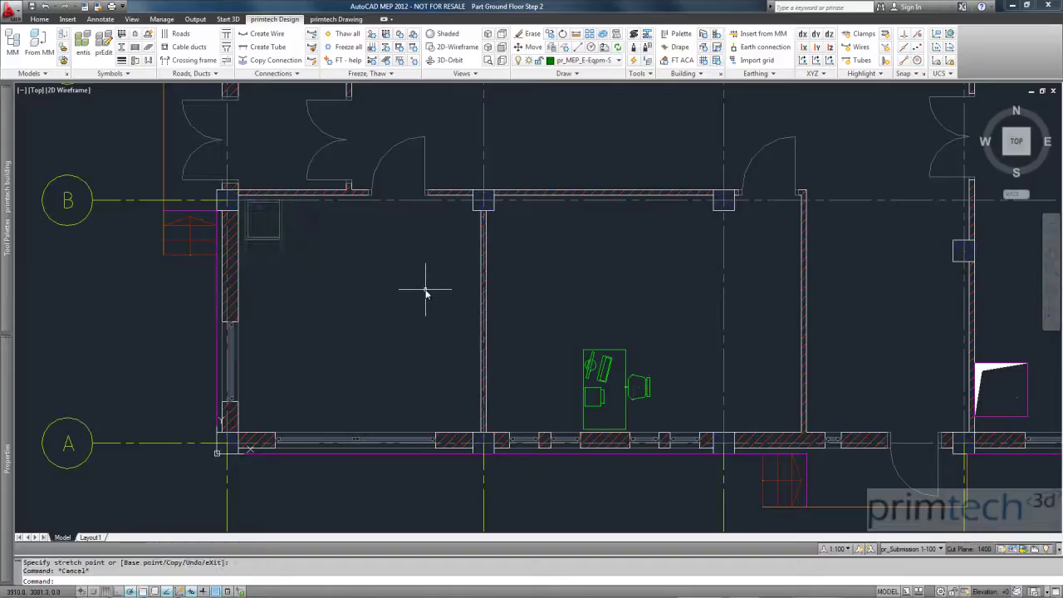
left_click(501, 35)
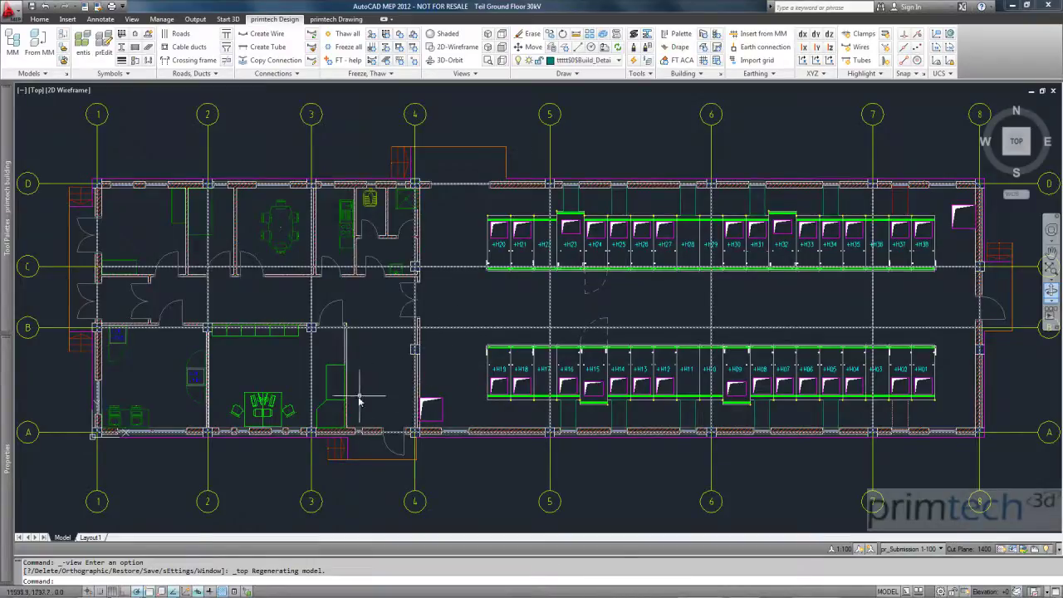
Draw a stair from the south wall north to the top wall, then a short flight to the right.
scroll(329, 414, "up", 2)
scroll(329, 413, "up", 3)
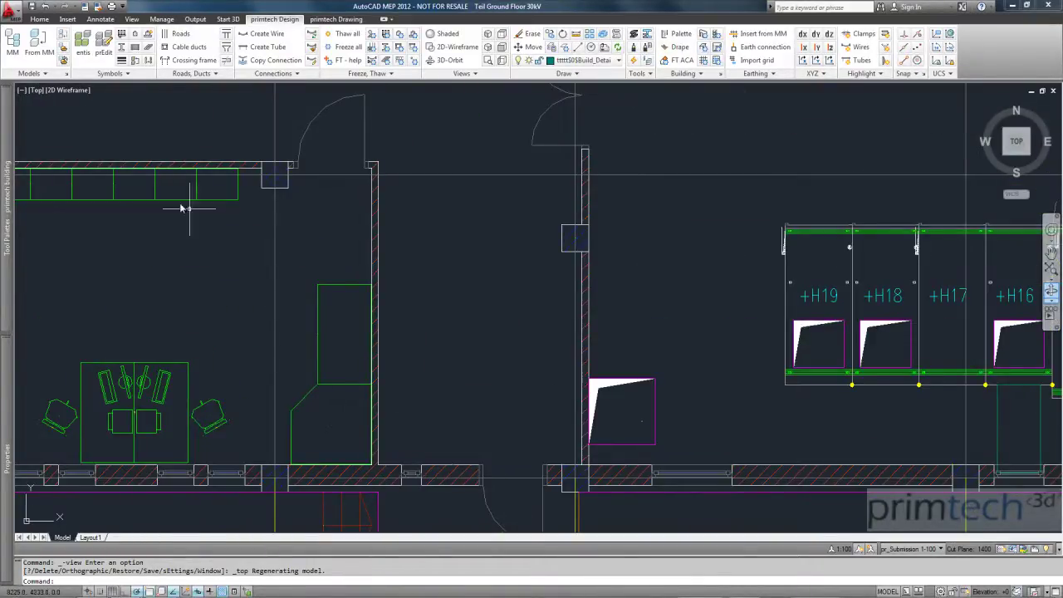
mouse_move(3, 204)
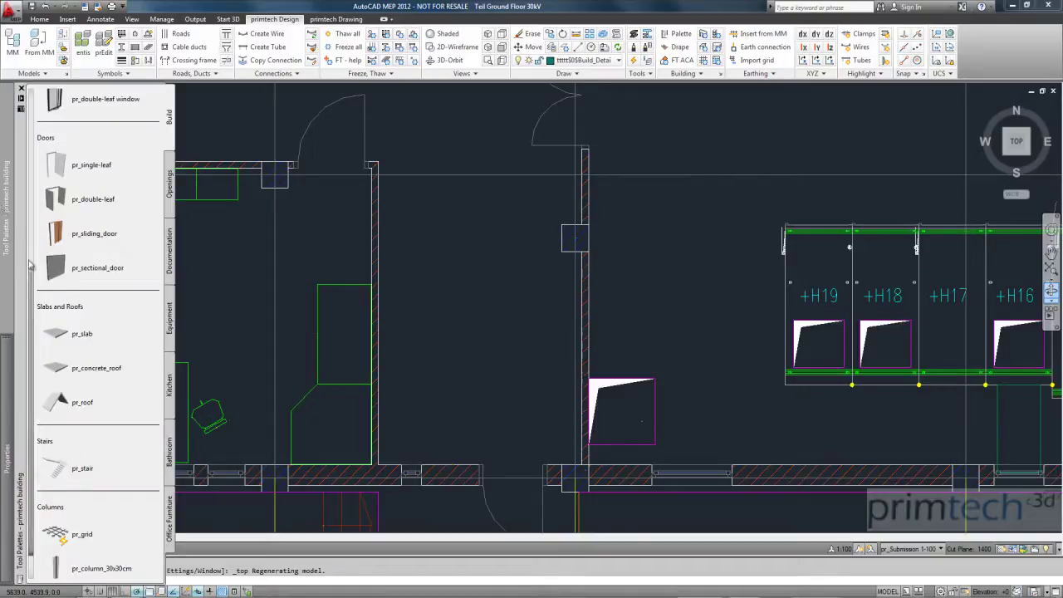
left_click_drag(33, 277, 30, 330)
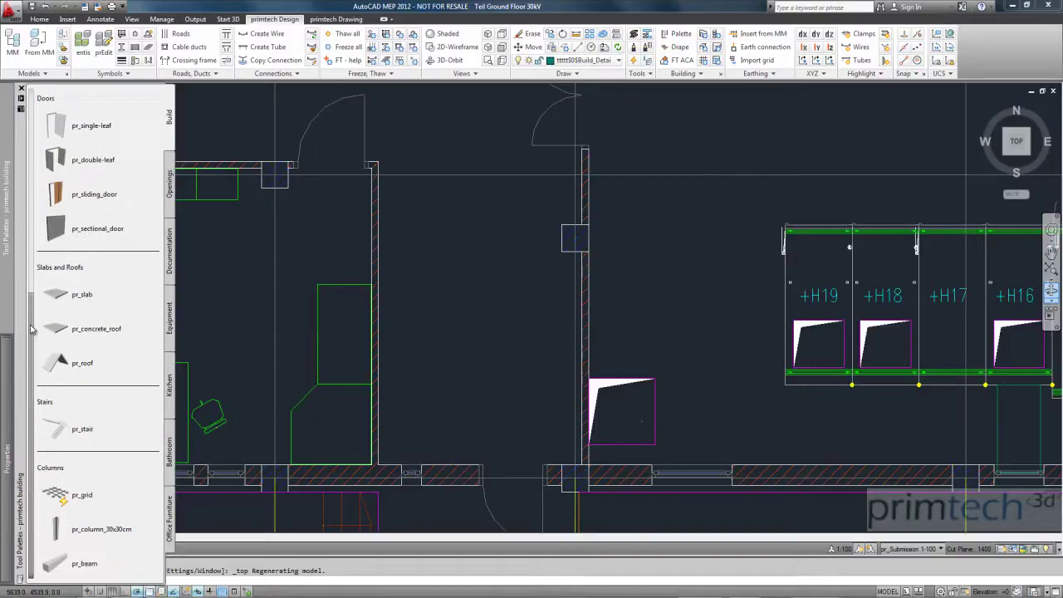
left_click(59, 428)
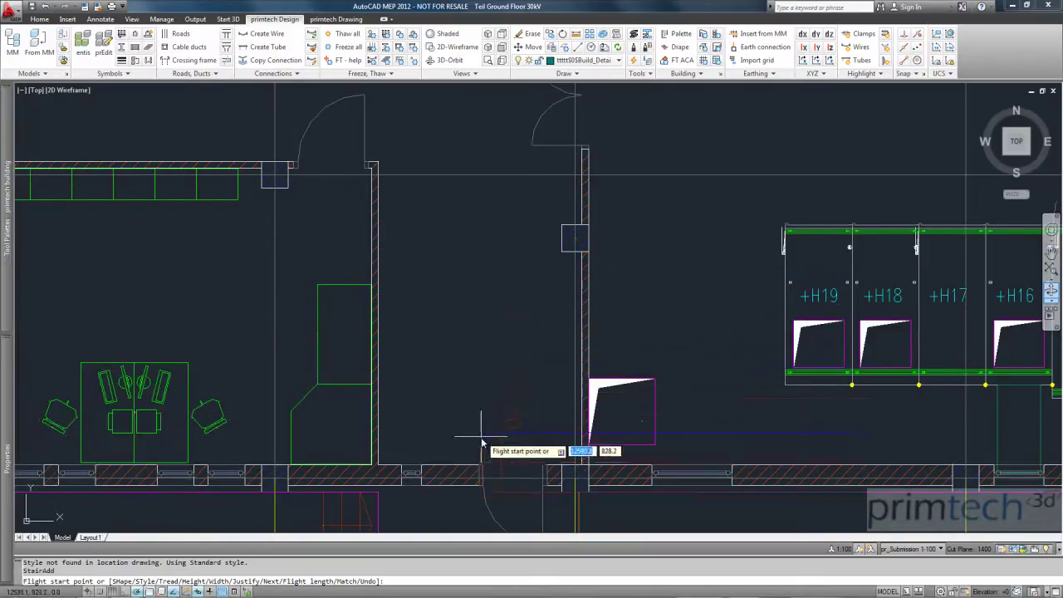
left_click(479, 466)
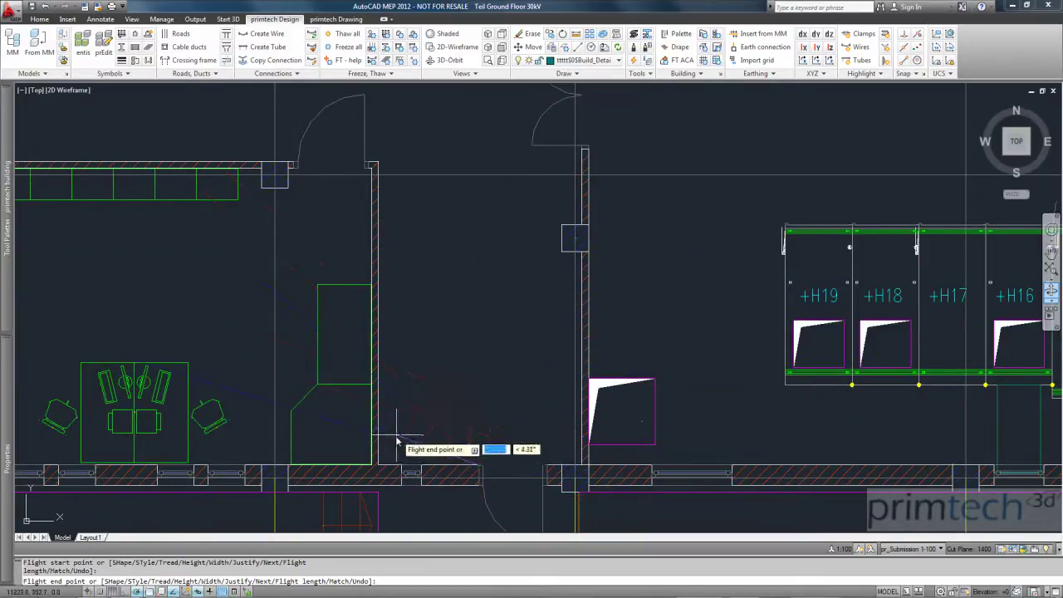
left_click(384, 464)
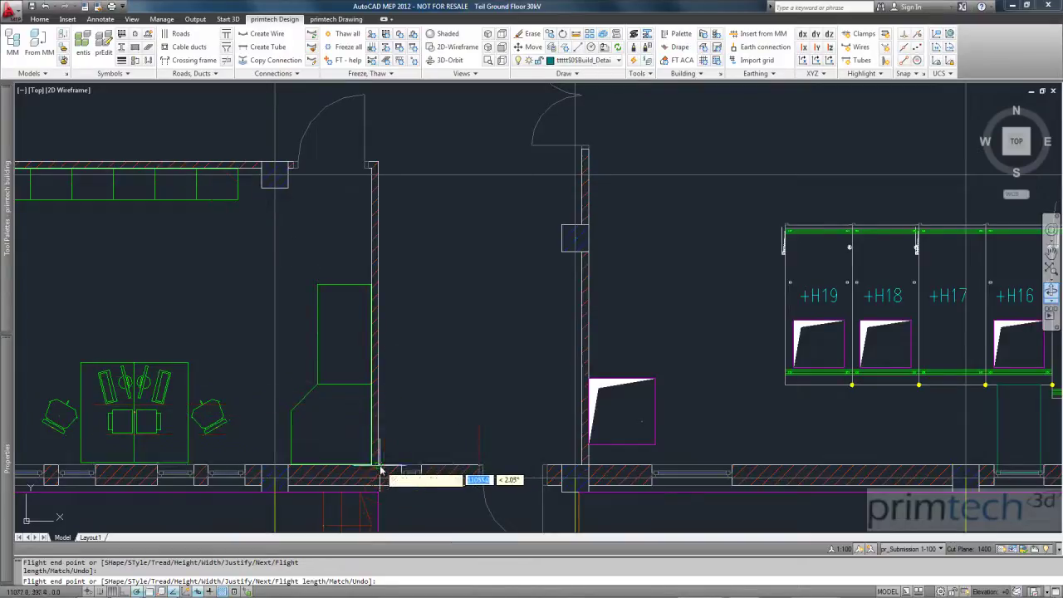
left_click(377, 164)
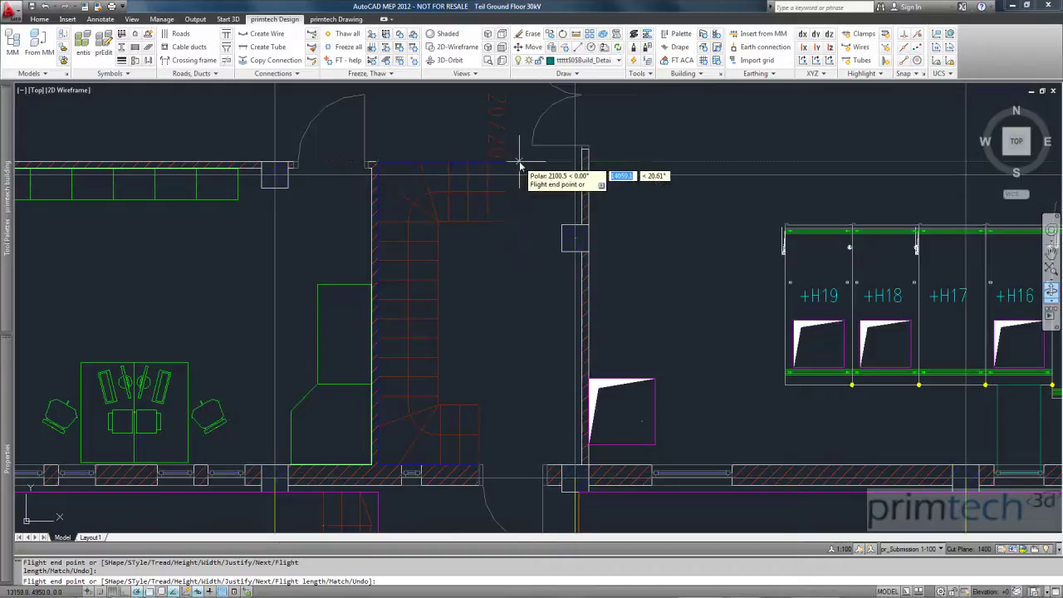
left_click(526, 165)
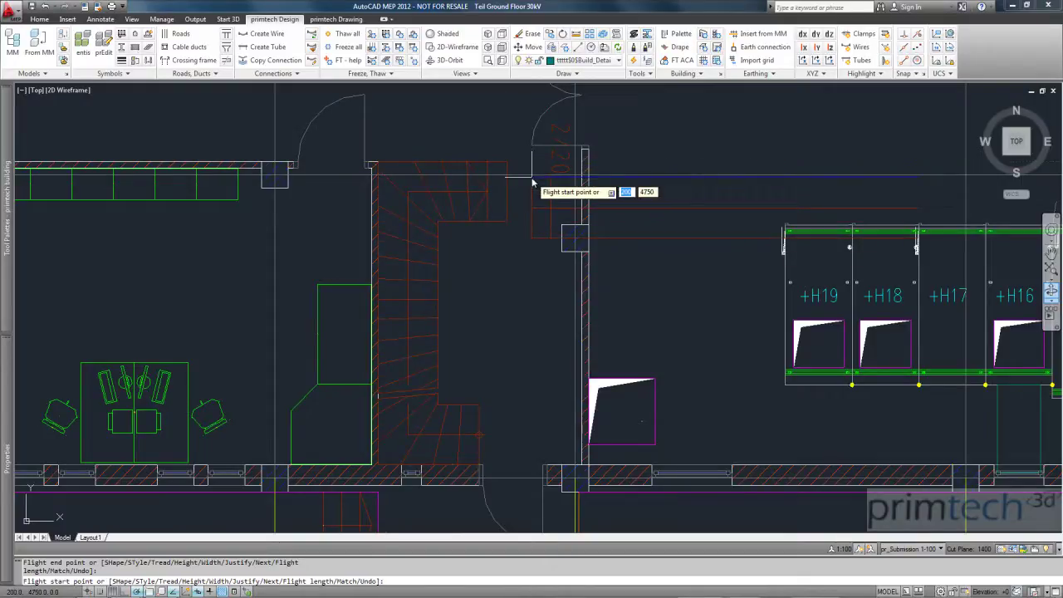
key("Return")
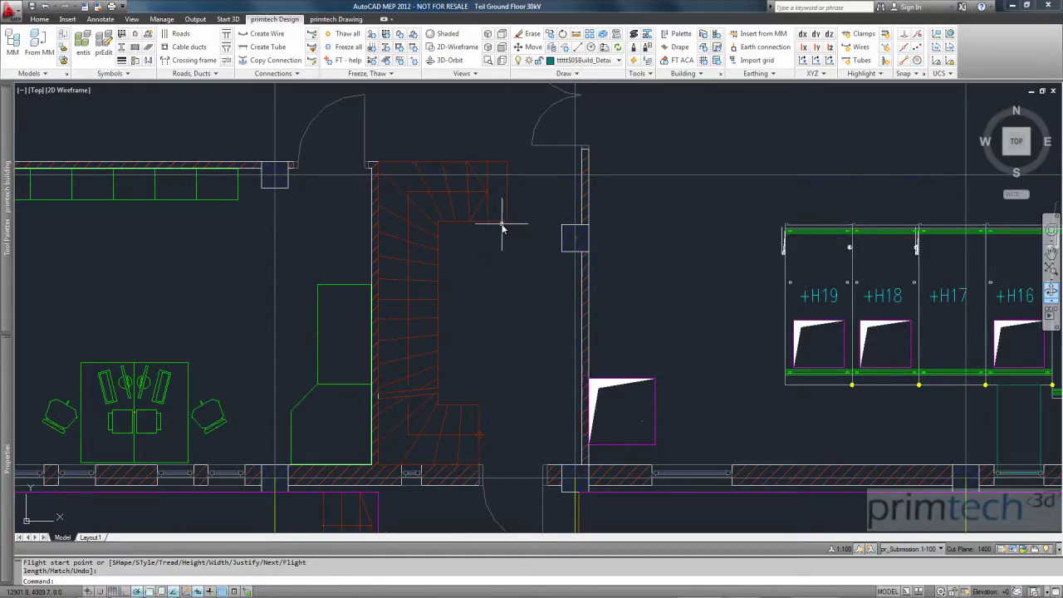
Give the stair a height of 3200 and a tread of 285 in Properties, then deselect it.
left_click(501, 223)
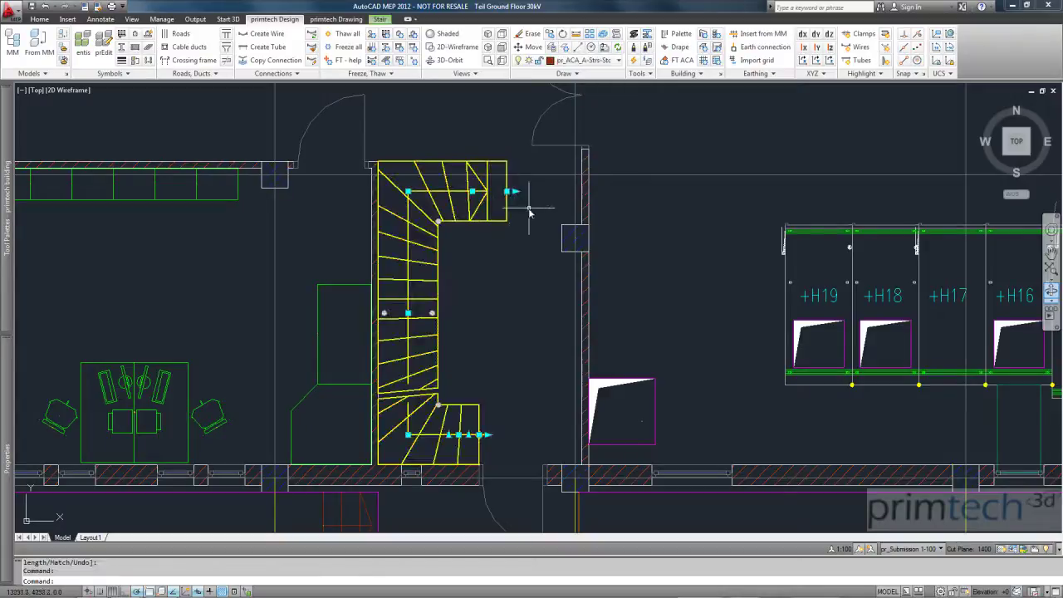
mouse_move(8, 392)
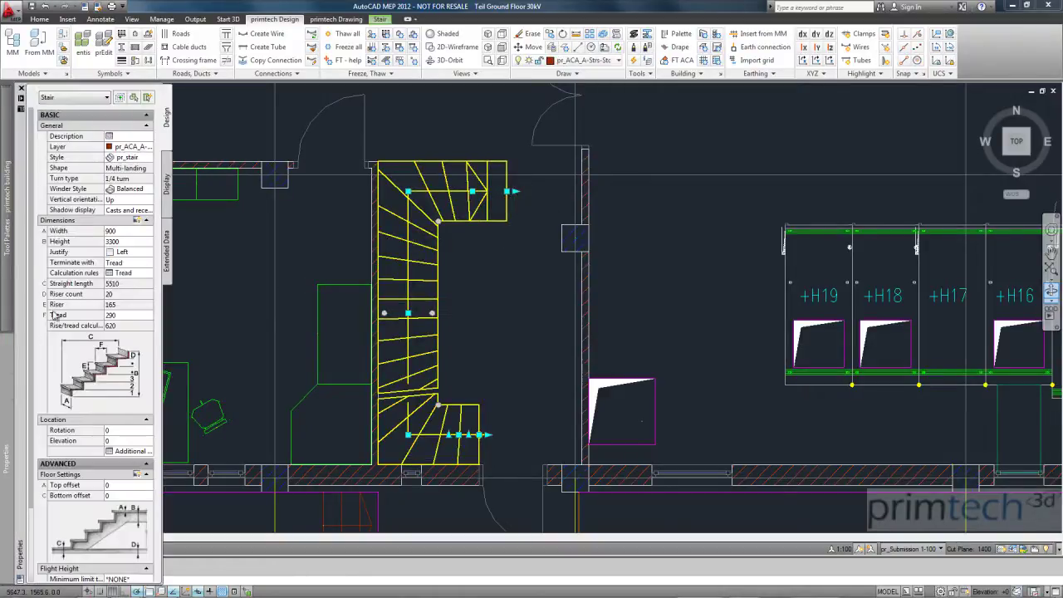
left_click(121, 242)
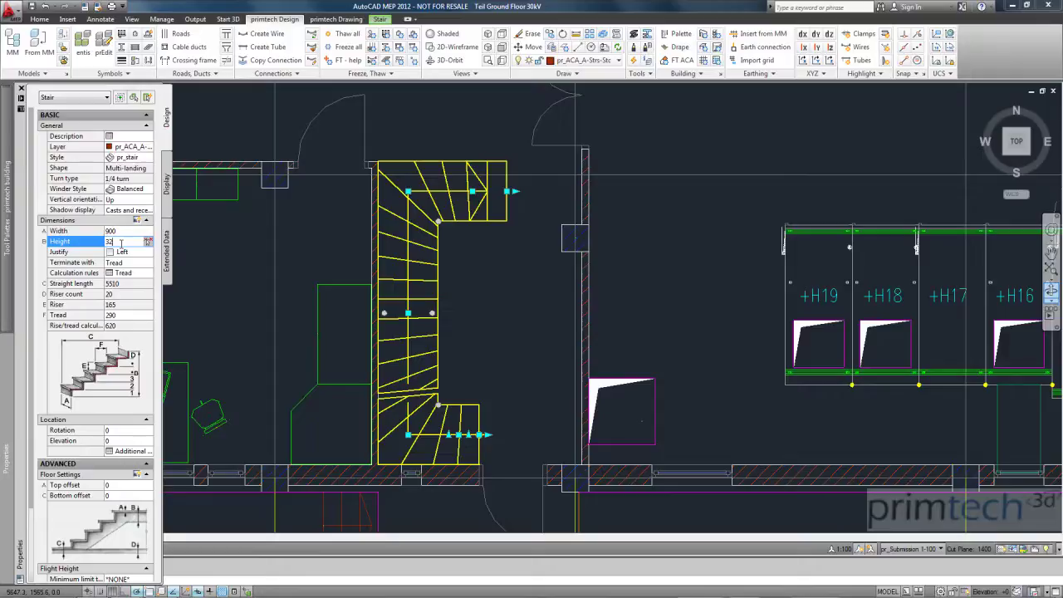
type("3200")
left_click(122, 250)
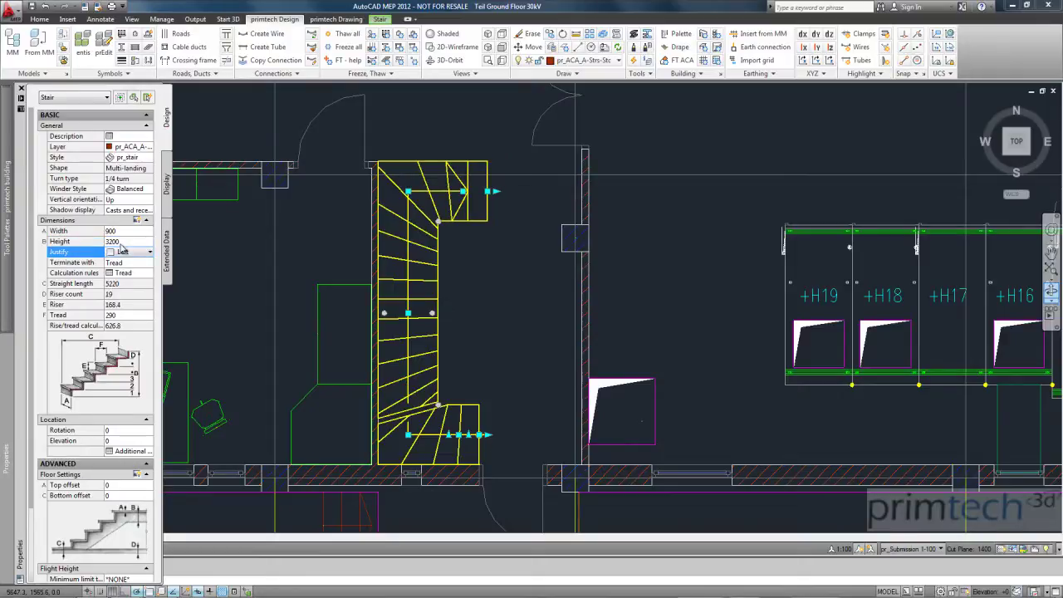
left_click(116, 315)
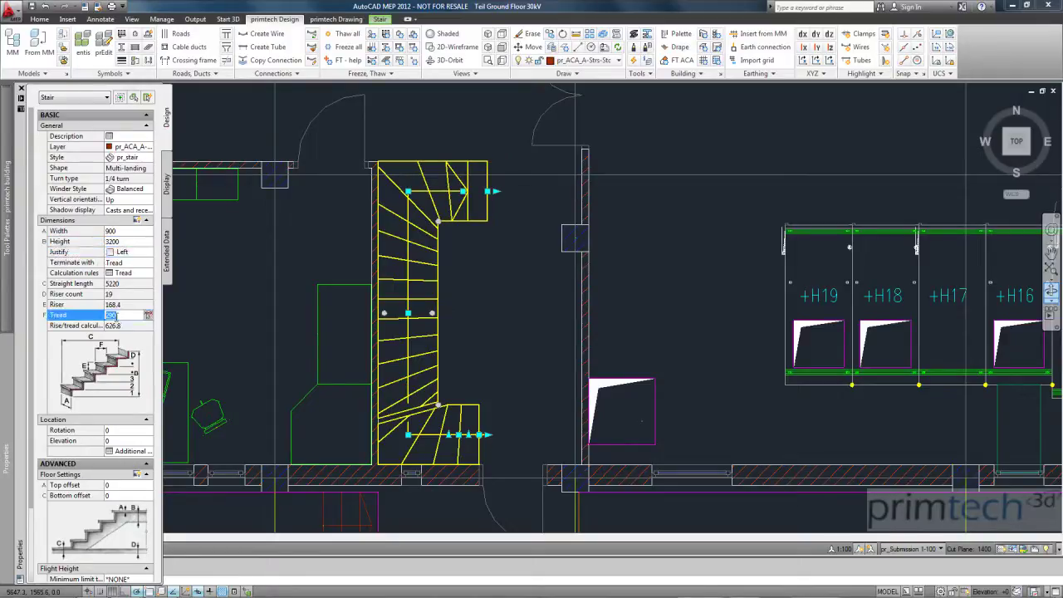
left_click(117, 325)
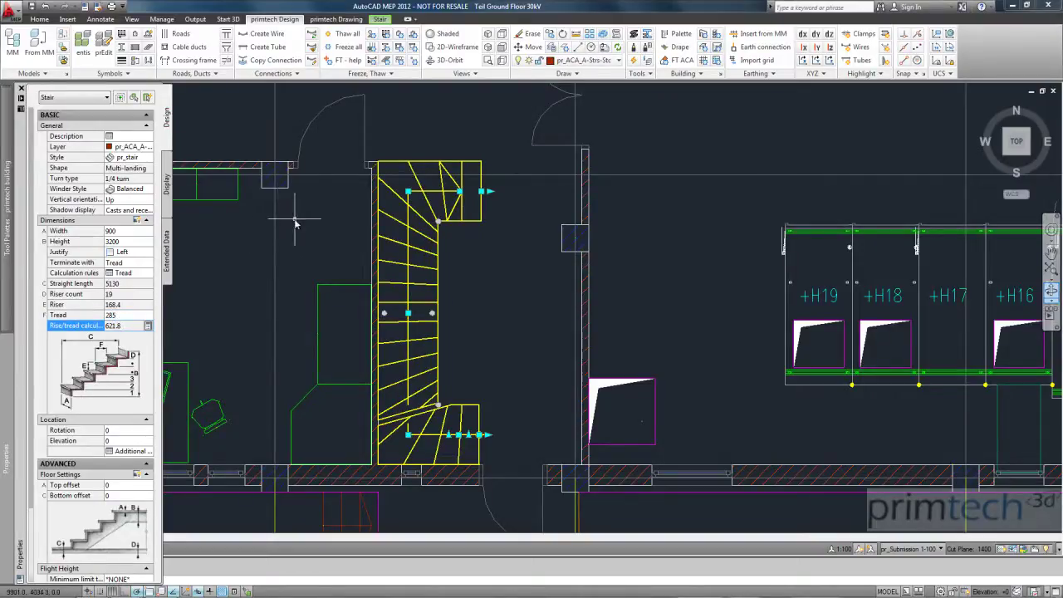
key("Escape")
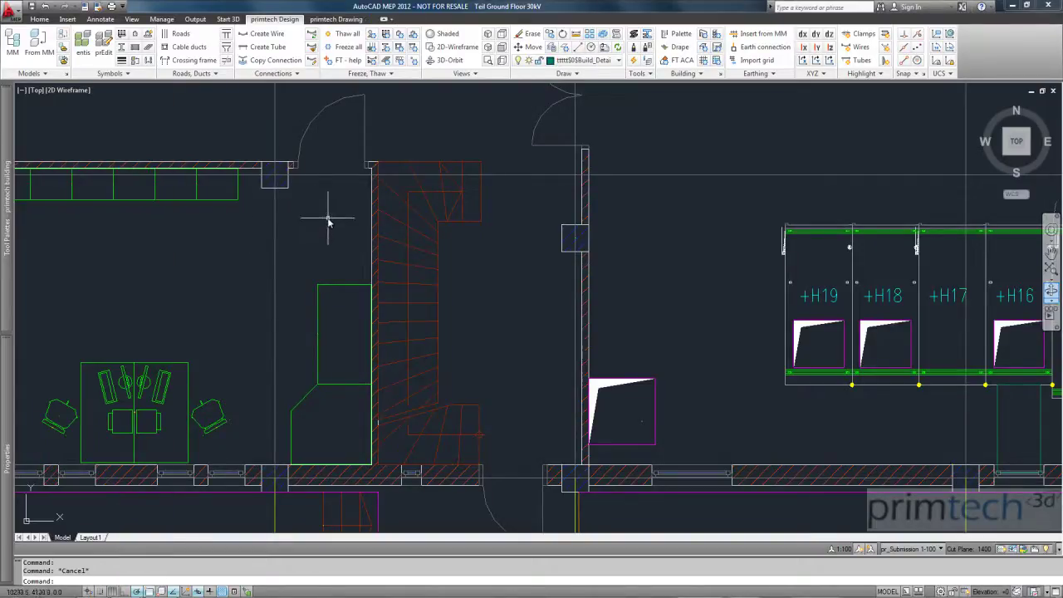
Restore the saved 'pr' 3D view and orbit to see the building from the other side.
left_click(37, 90)
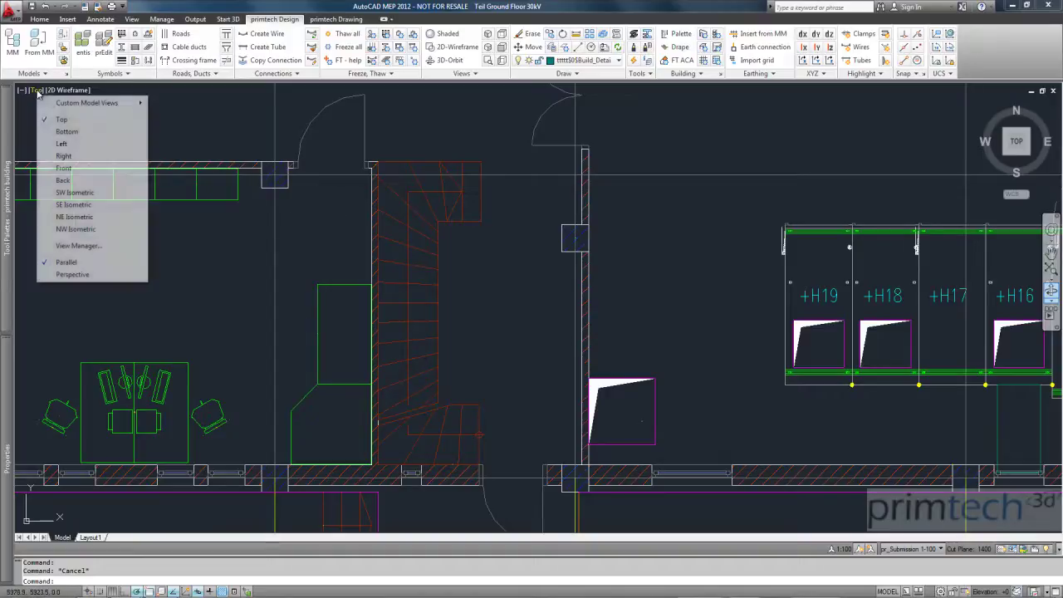
left_click(169, 105)
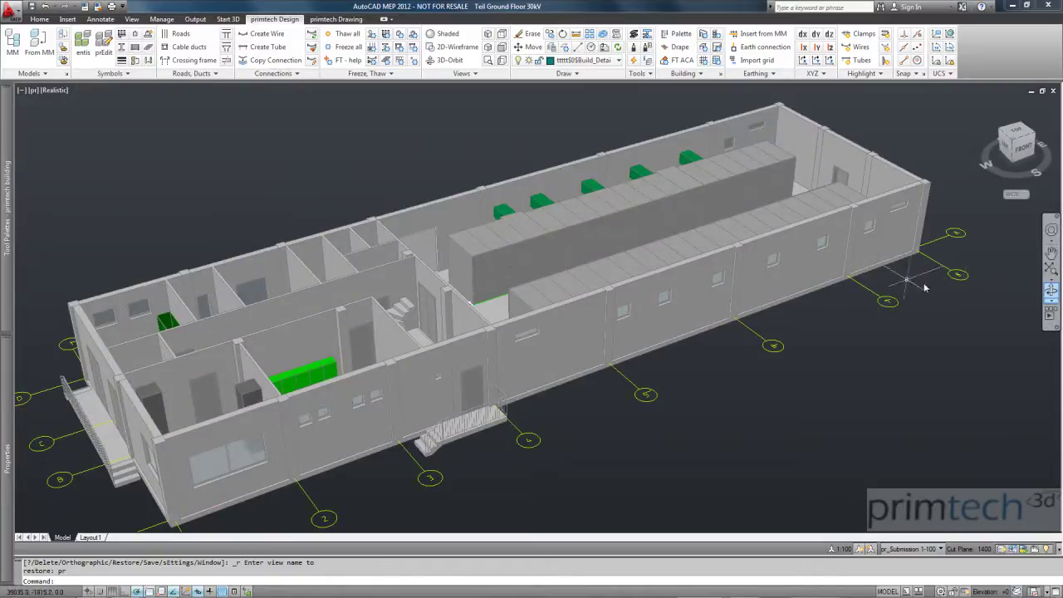
left_click(1051, 289)
mouse_move(921, 303)
left_mouse_down()
mouse_move(681, 328)
mouse_move(893, 334)
mouse_move(905, 309)
left_mouse_up()
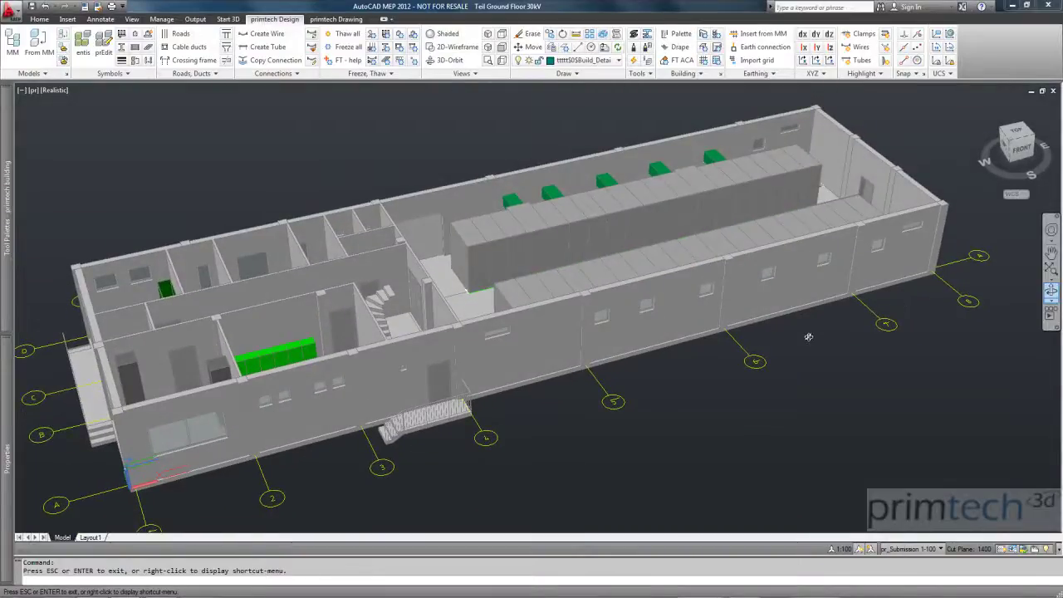
key("Escape")
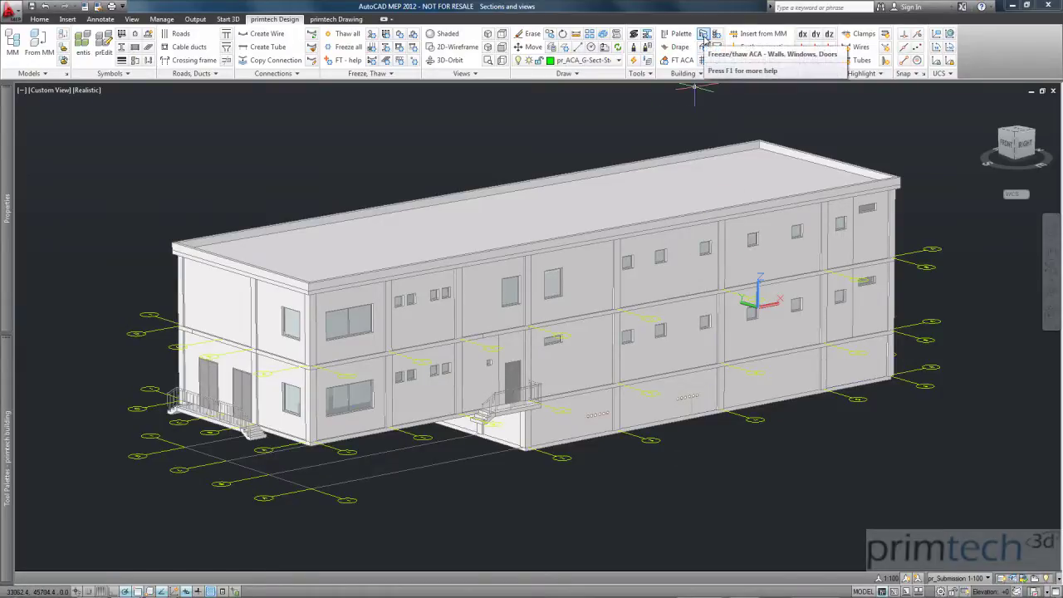
Freeze the walls, windows and doors to reveal the interior, then thaw them again.
left_click(704, 35)
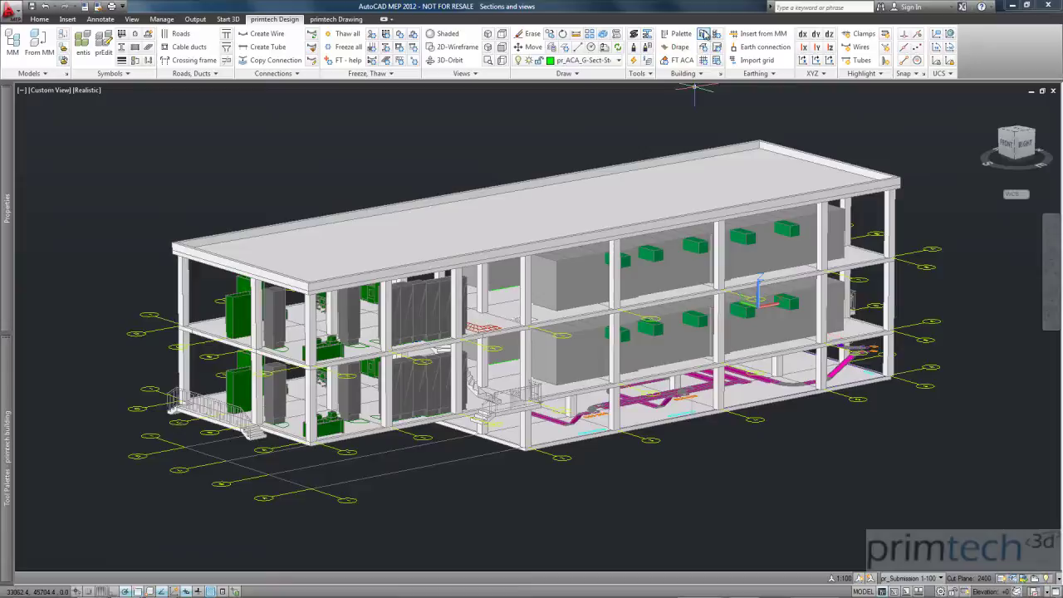
left_click(703, 35)
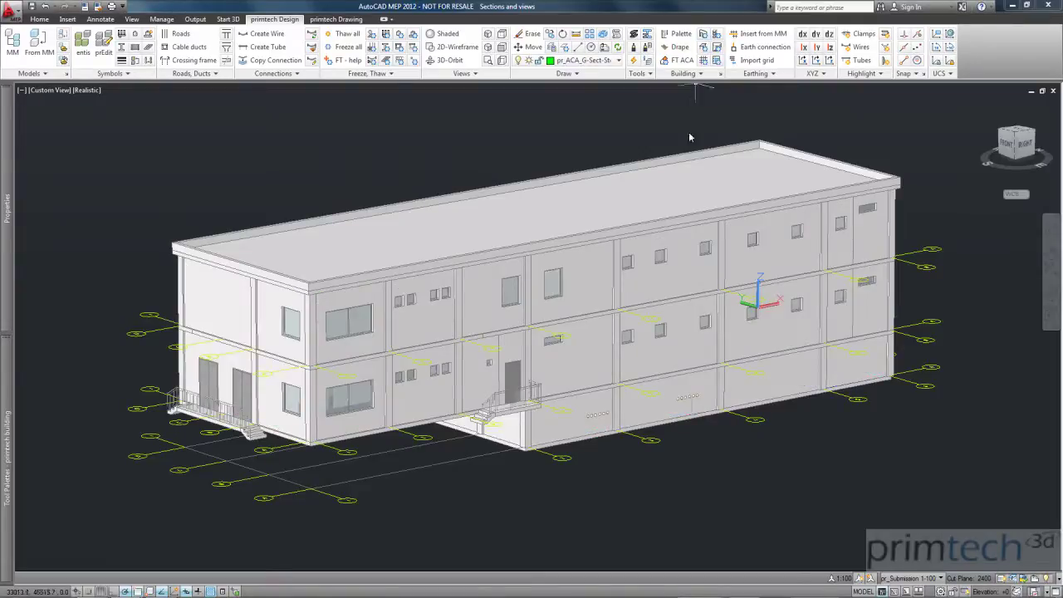
Browse layout sheets V01-1 and S01-1 via Quick View, then settle on the G02-1 floor plan.
left_click(906, 592)
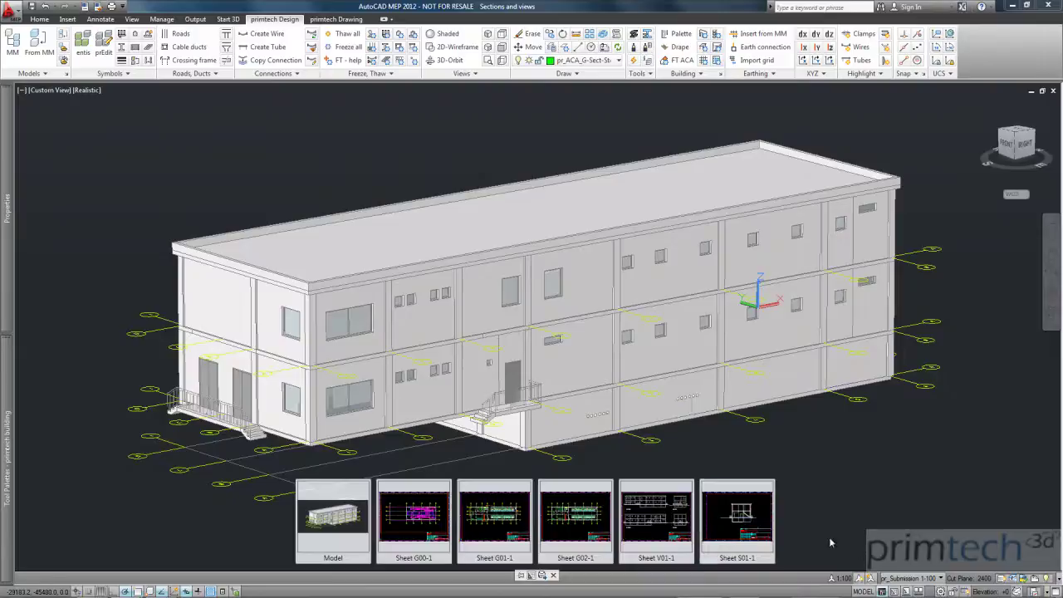
mouse_move(677, 527)
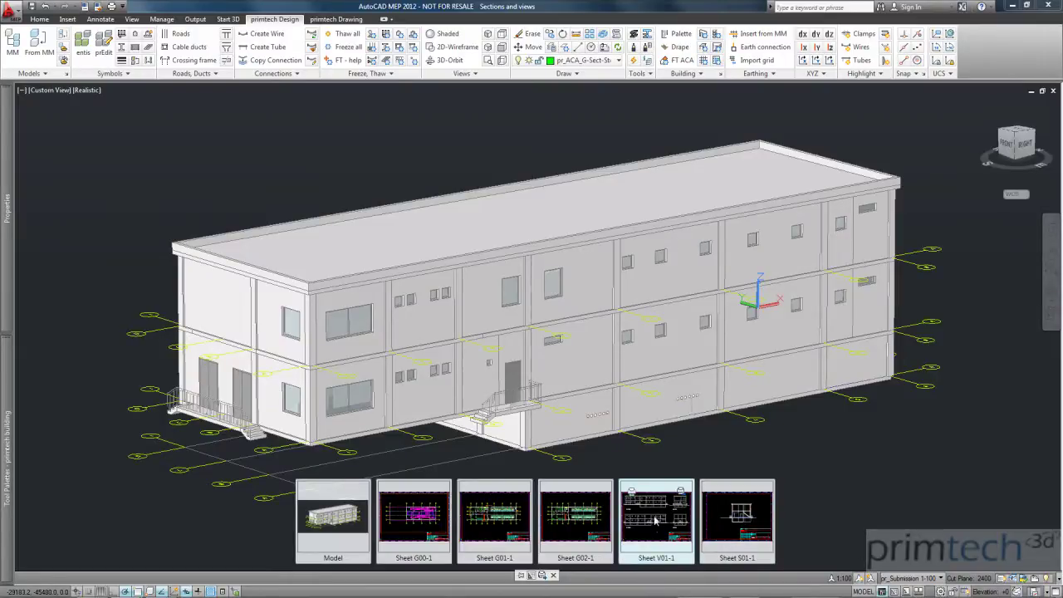
left_click(654, 521)
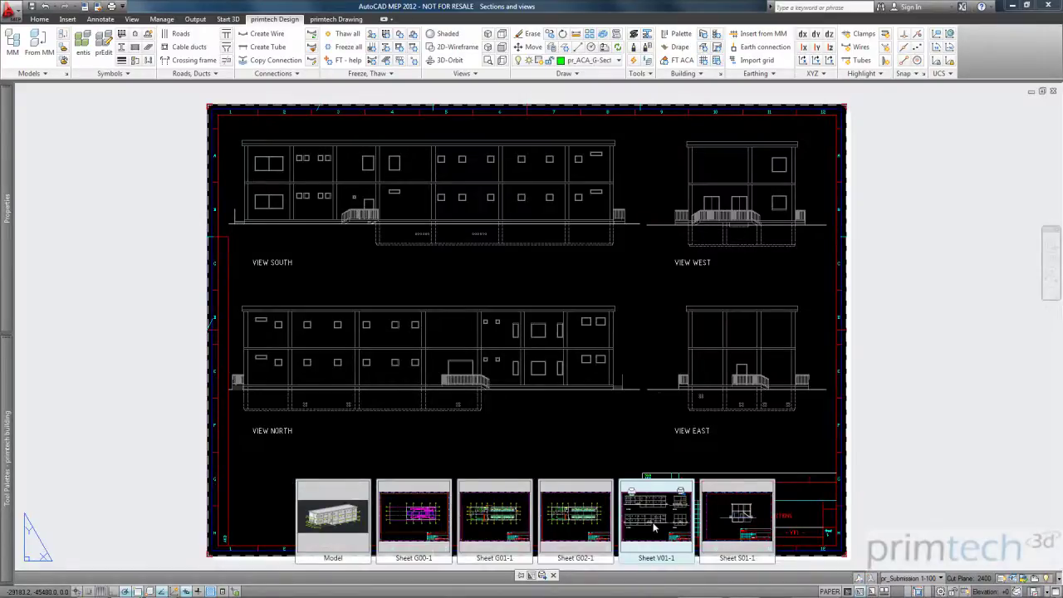
left_click(735, 522)
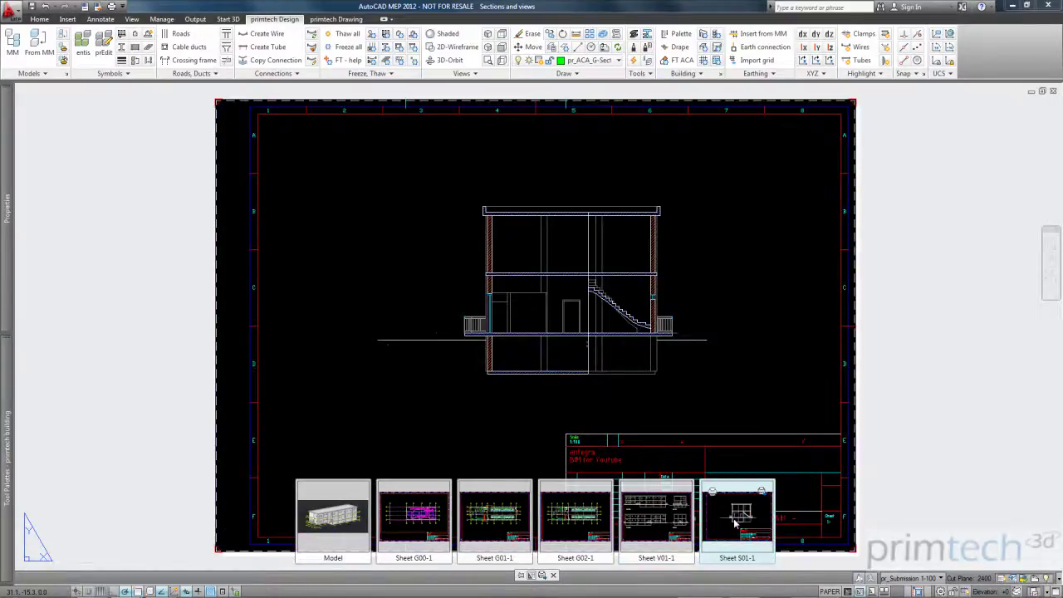
left_click(491, 518)
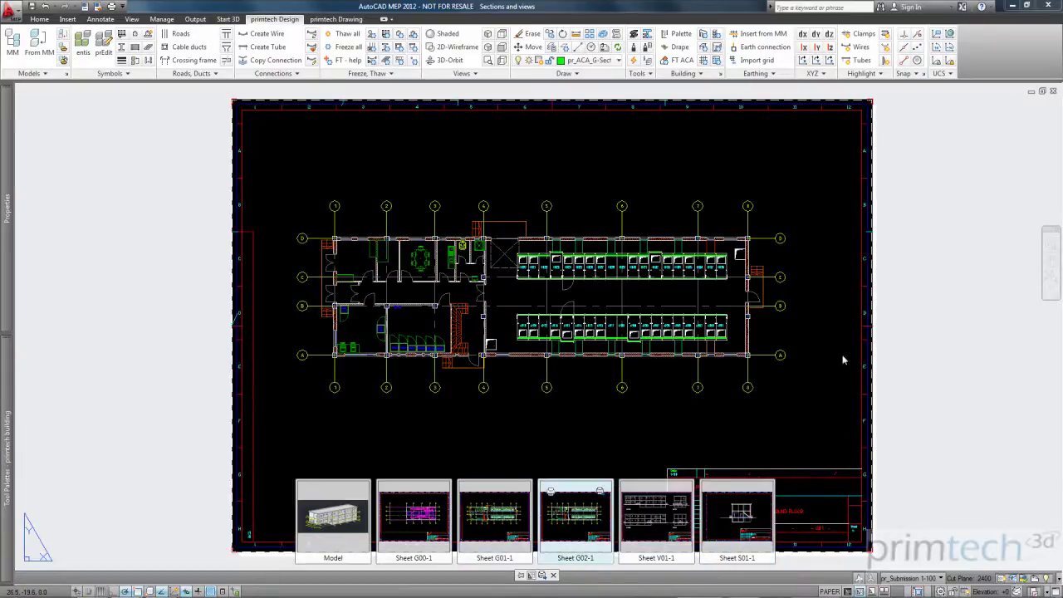
left_click(885, 347)
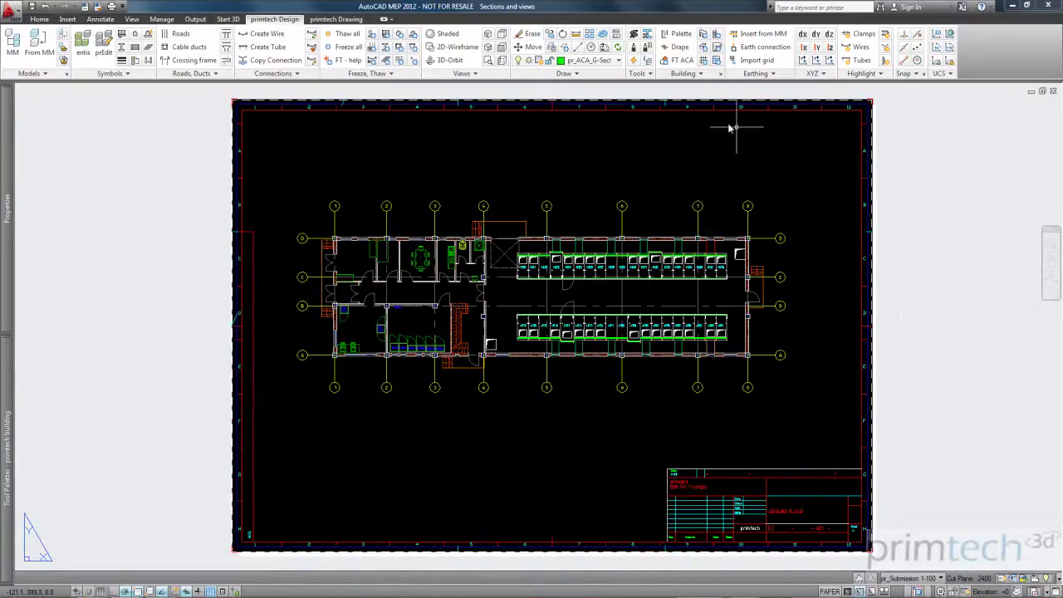
Preview the G02-1 floor plan sheet using the primtech plot preview option.
left_click(336, 19)
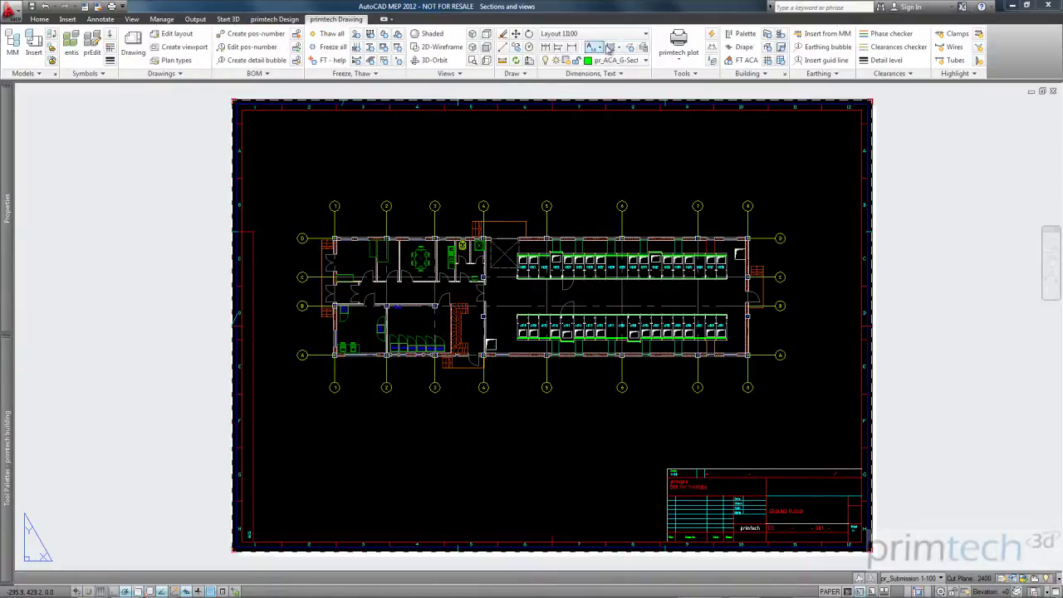
left_click(678, 58)
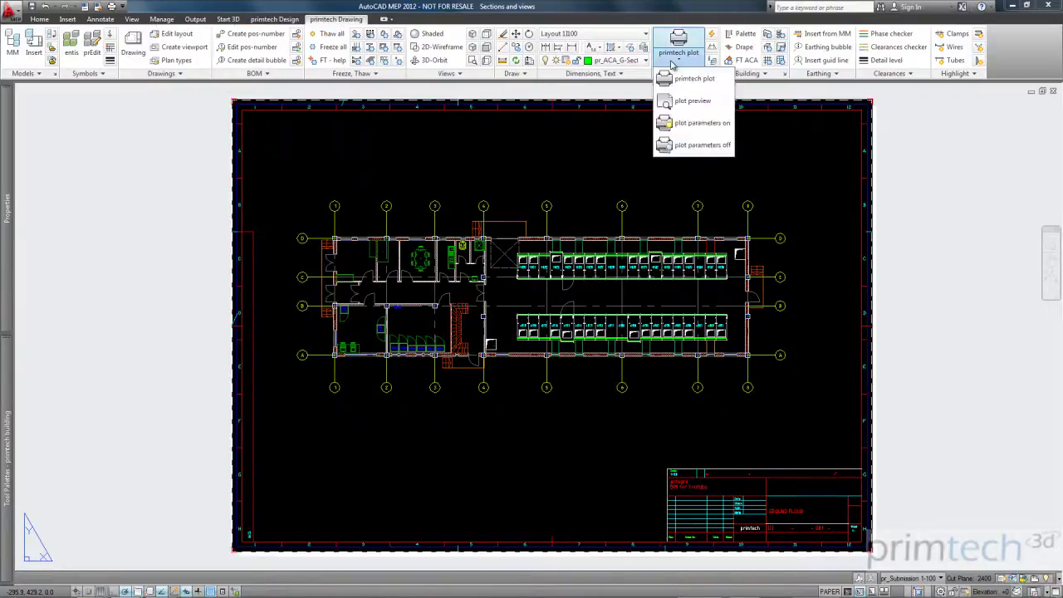
left_click(688, 101)
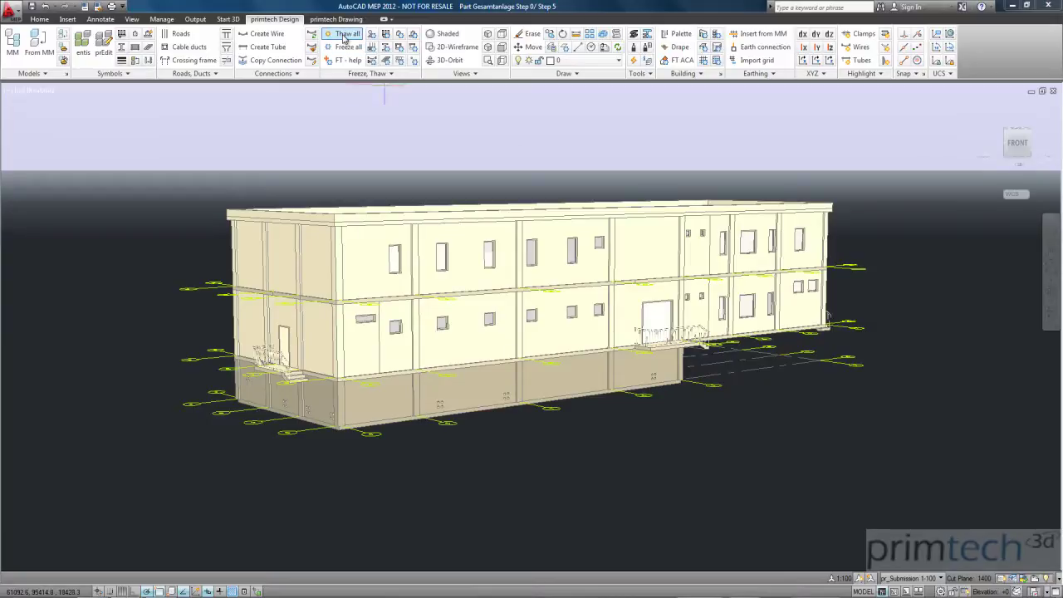
Thaw all layers and restore the saved Perspective view of the whole substation.
left_click(343, 36)
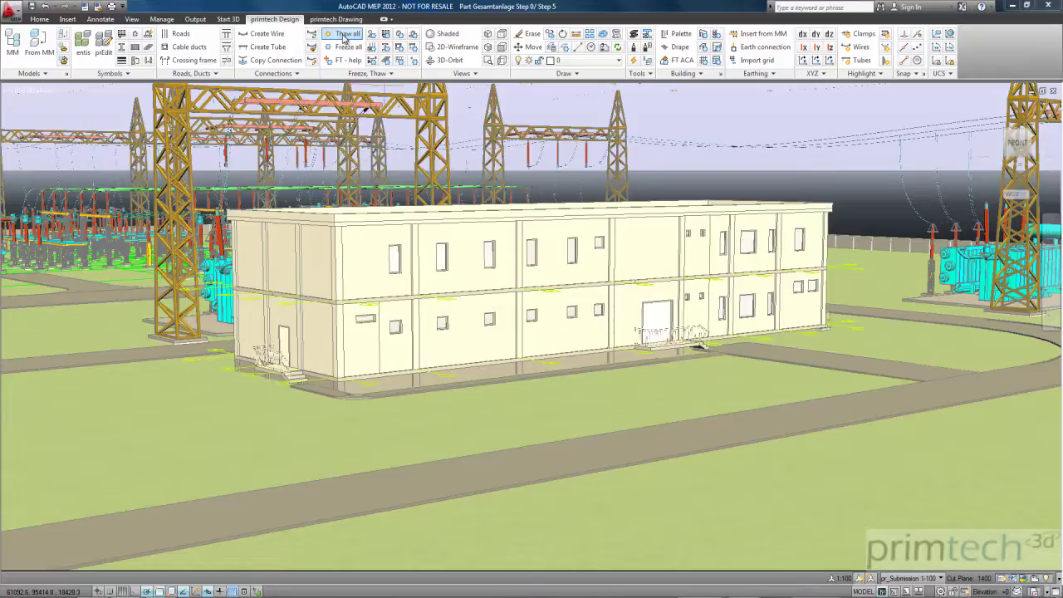
left_click(30, 91)
mouse_move(45, 105)
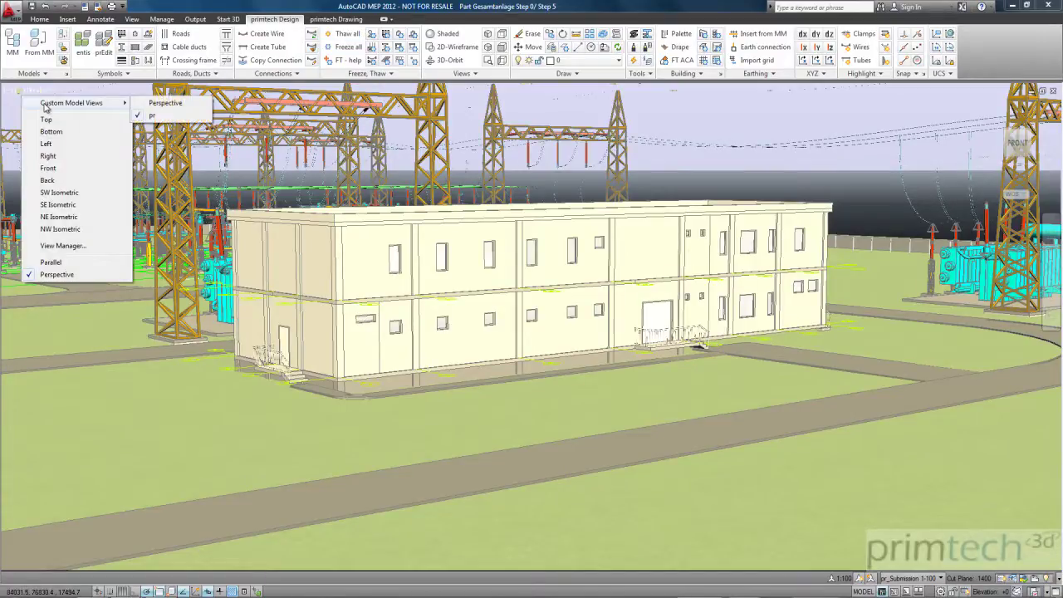
left_click(163, 103)
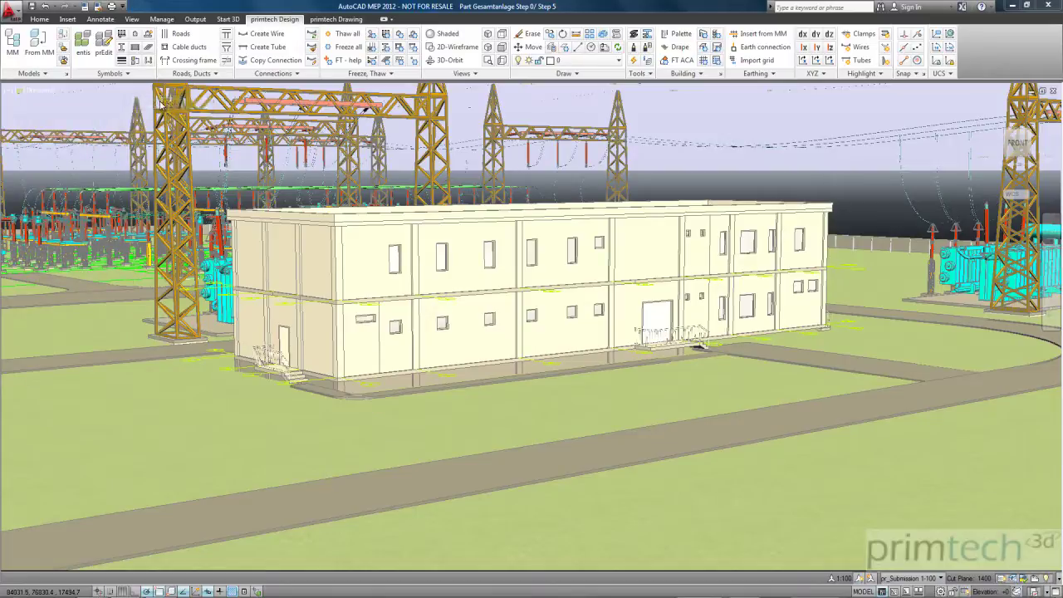